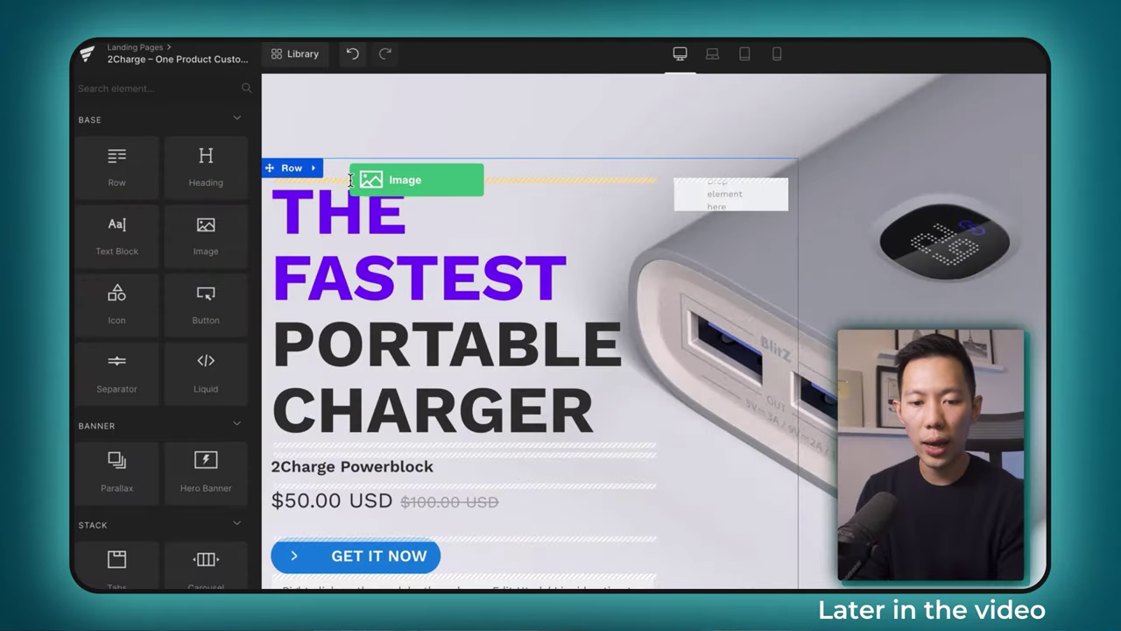
Drag an Image block into the hero row above THE FASTEST PORTABLE CHARGER headline.
{"action": "left_click_drag", "start_coordinate": [350, 180], "coordinate": [406, 227]}
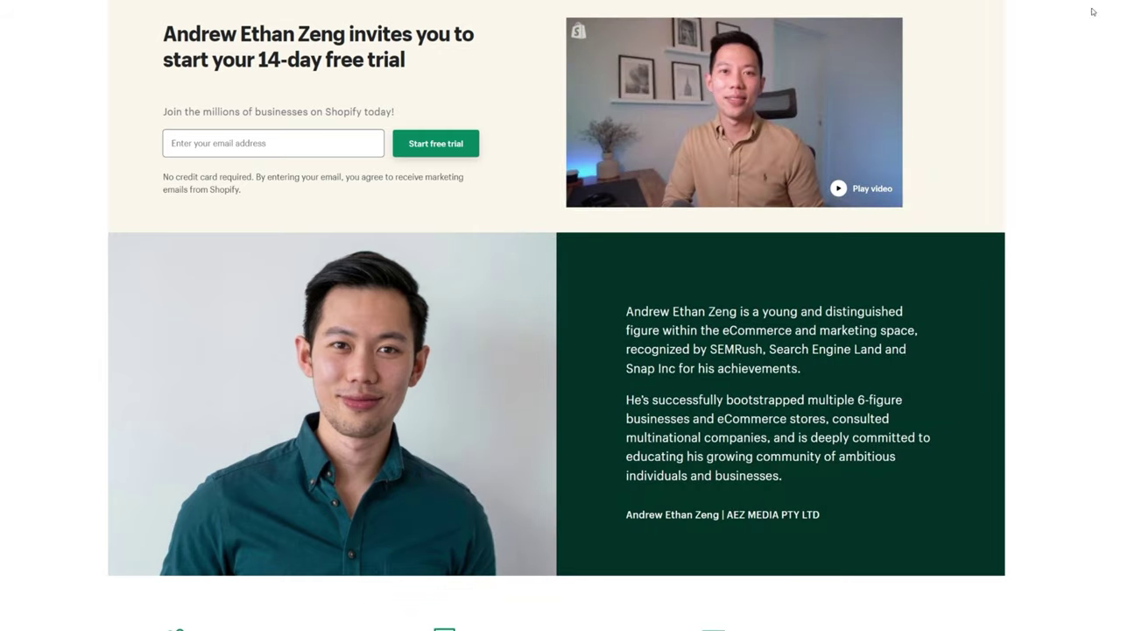
Start the Shopify 14-day free trial signup and enter an email address and password.
{"action": "scroll", "coordinate": [1066, 50], "scroll_direction": "down", "scroll_amount": 4}
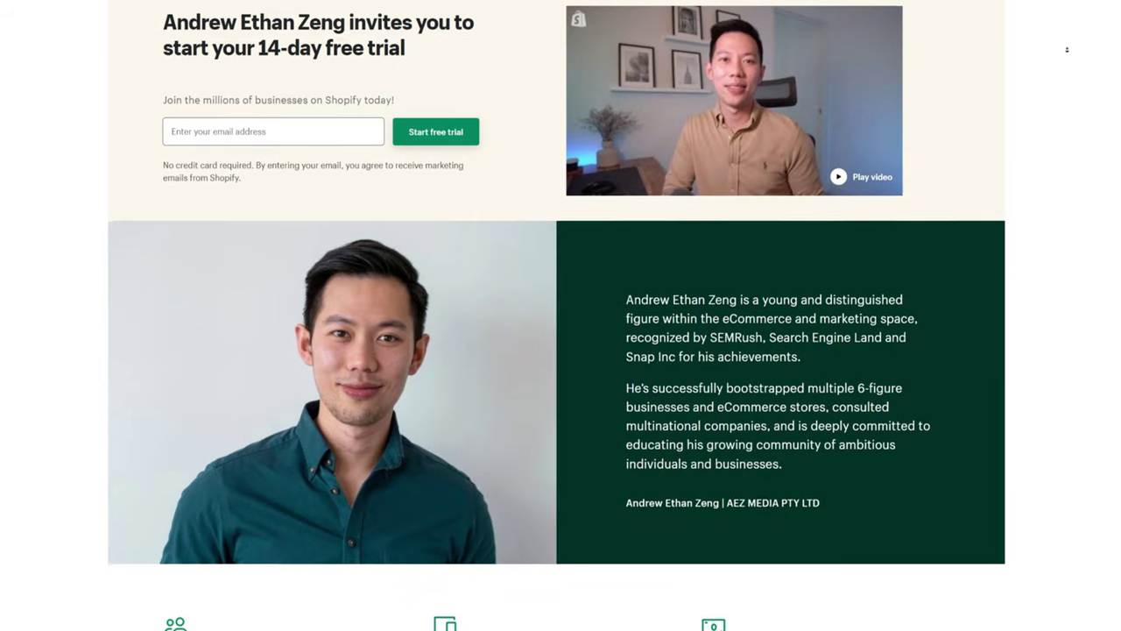
{"action": "scroll", "coordinate": [1067, 49], "scroll_direction": "down", "scroll_amount": 1}
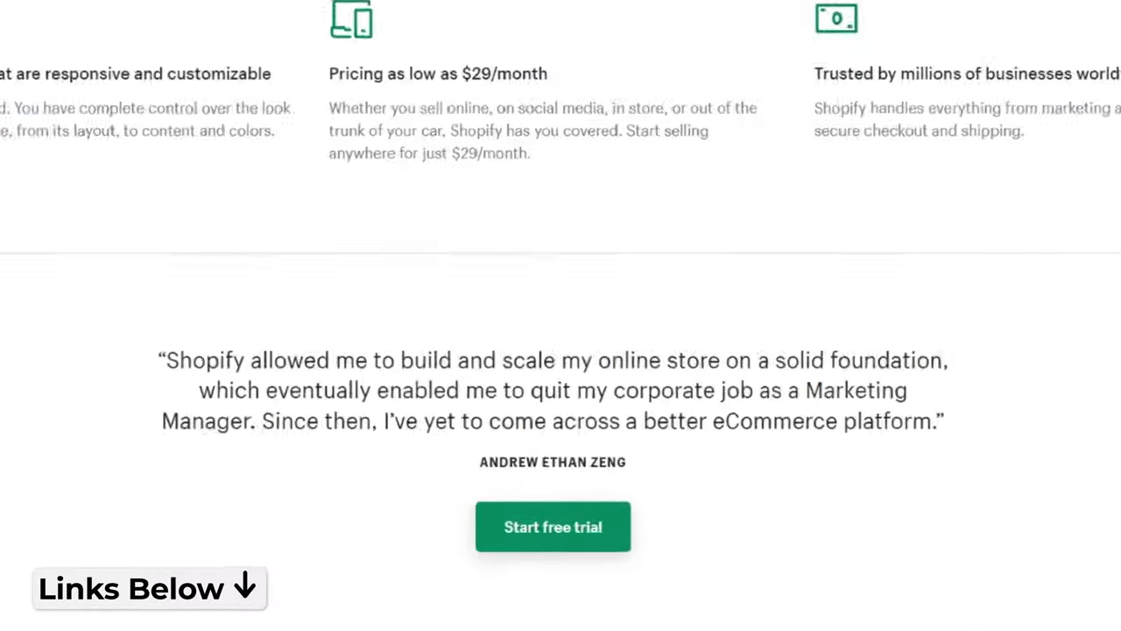
{"action": "left_click", "coordinate": [573, 526]}
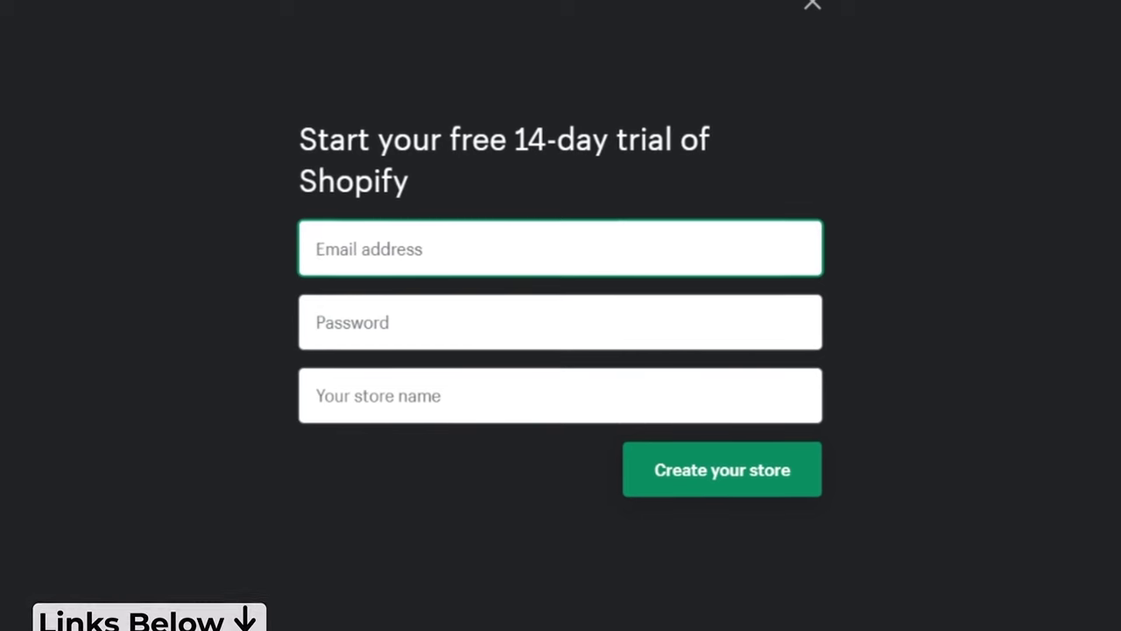
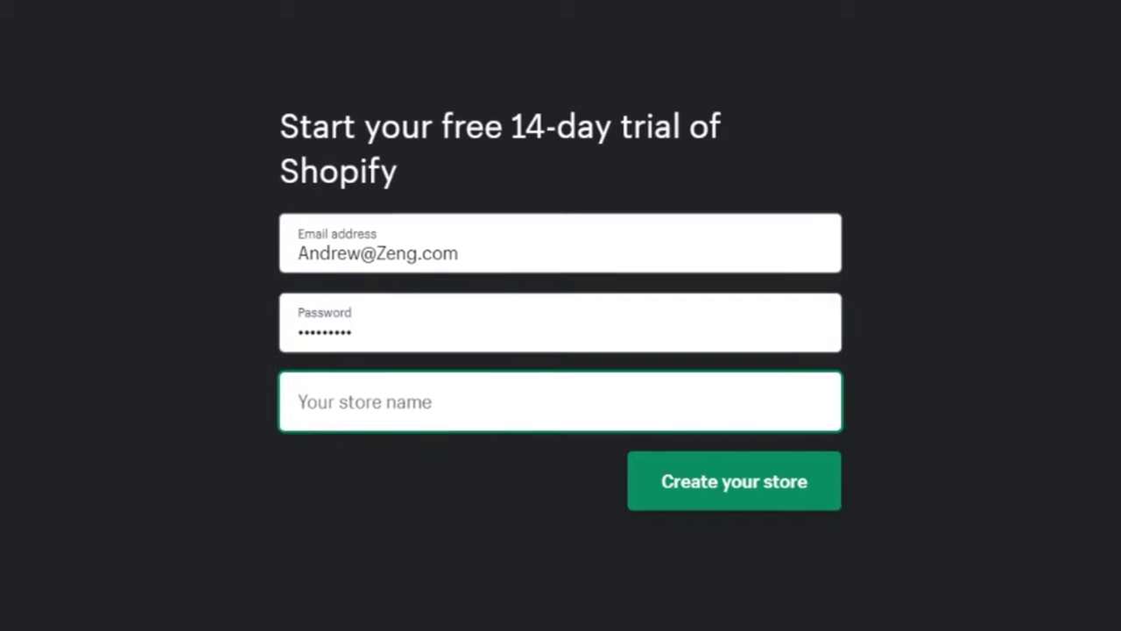
{"action": "type", "text": "Z"}
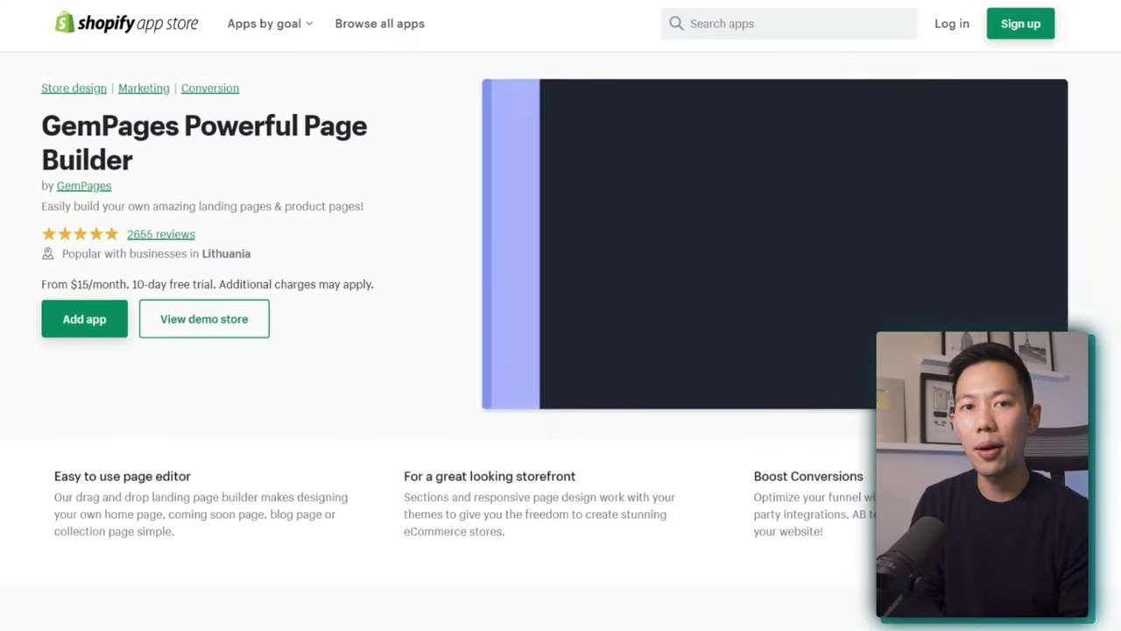
Scroll through the GemPages Powerful Page Builder listing in the Shopify App Store.
{"action": "scroll", "coordinate": [561, 351], "scroll_direction": "down", "scroll_amount": 3}
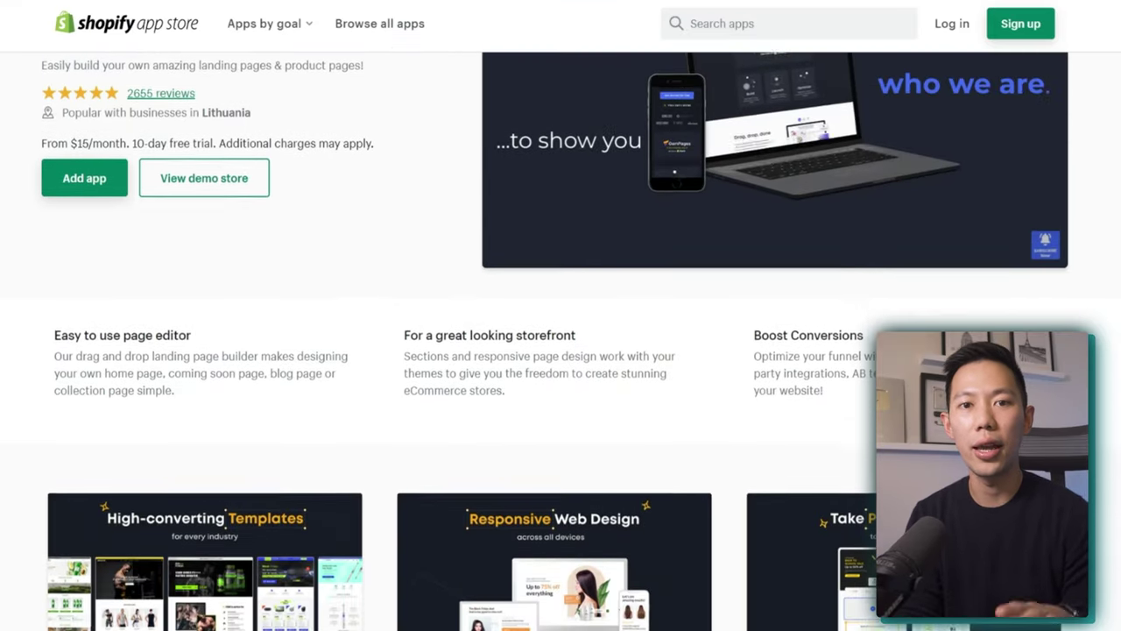
{"action": "scroll", "coordinate": [561, 351], "scroll_direction": "down", "scroll_amount": 5}
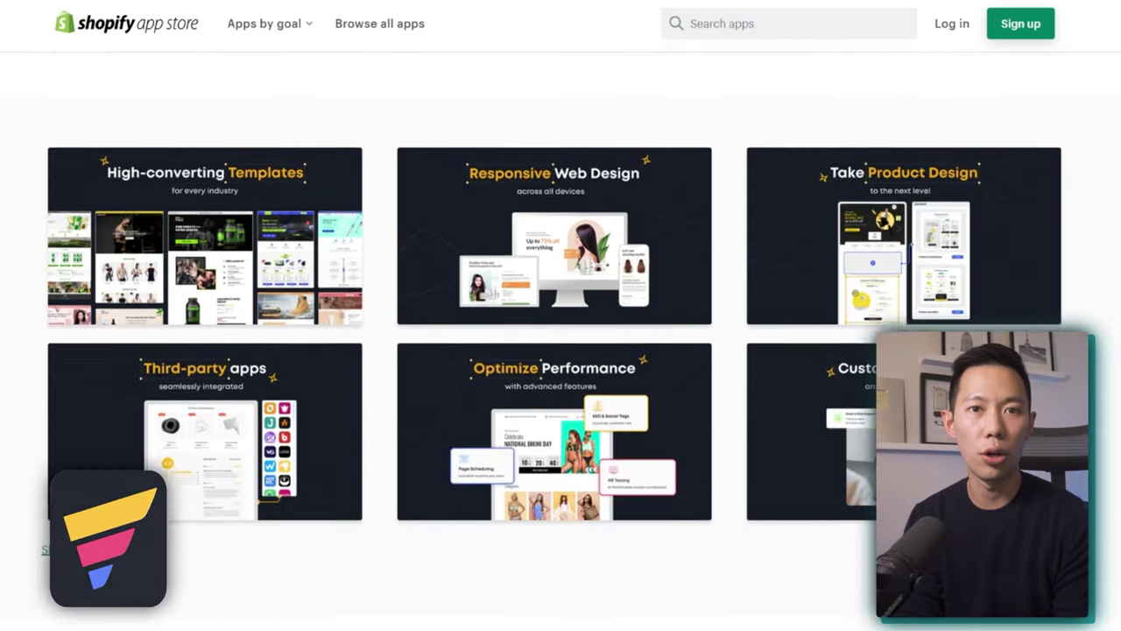
{"action": "scroll", "coordinate": [560, 350], "scroll_direction": "down", "scroll_amount": 15}
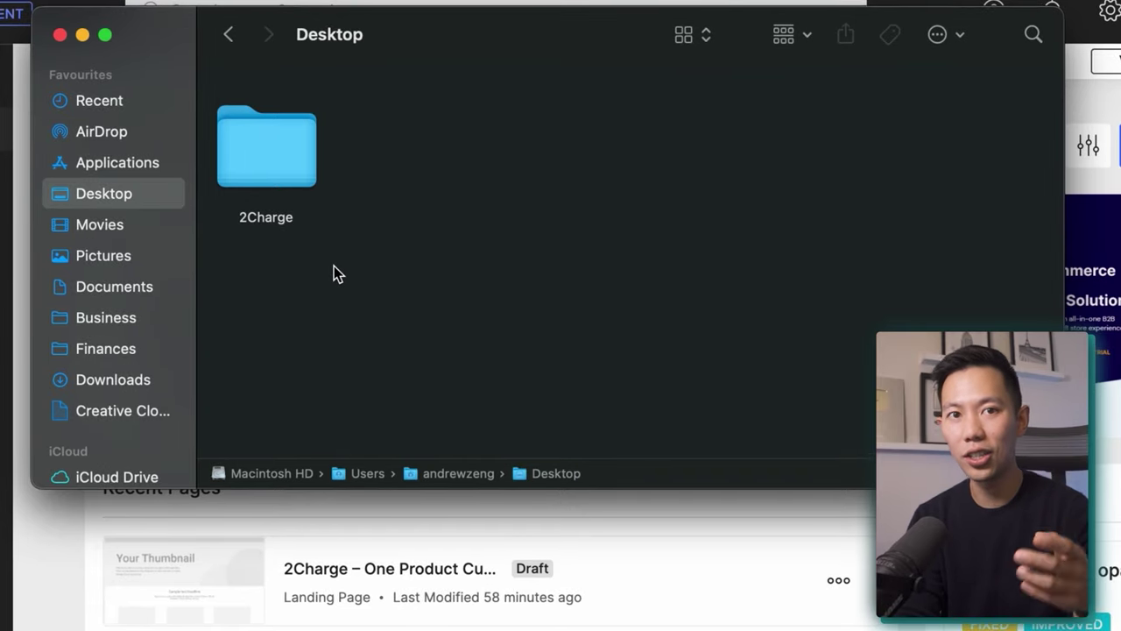
Open the Desktop's 2Charge folder of logo, cable and mockup images in Finder.
{"action": "double_click", "coordinate": [303, 175]}
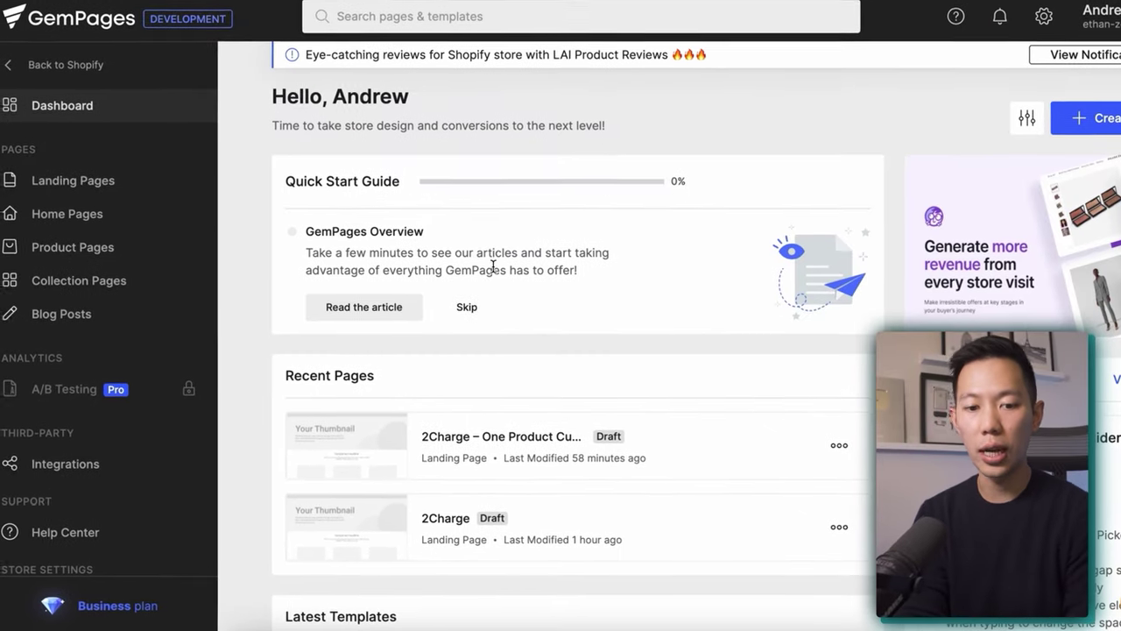
Open GemPages' Create New menu and expand More Types to list all five page types.
{"action": "left_click", "coordinate": [1102, 102]}
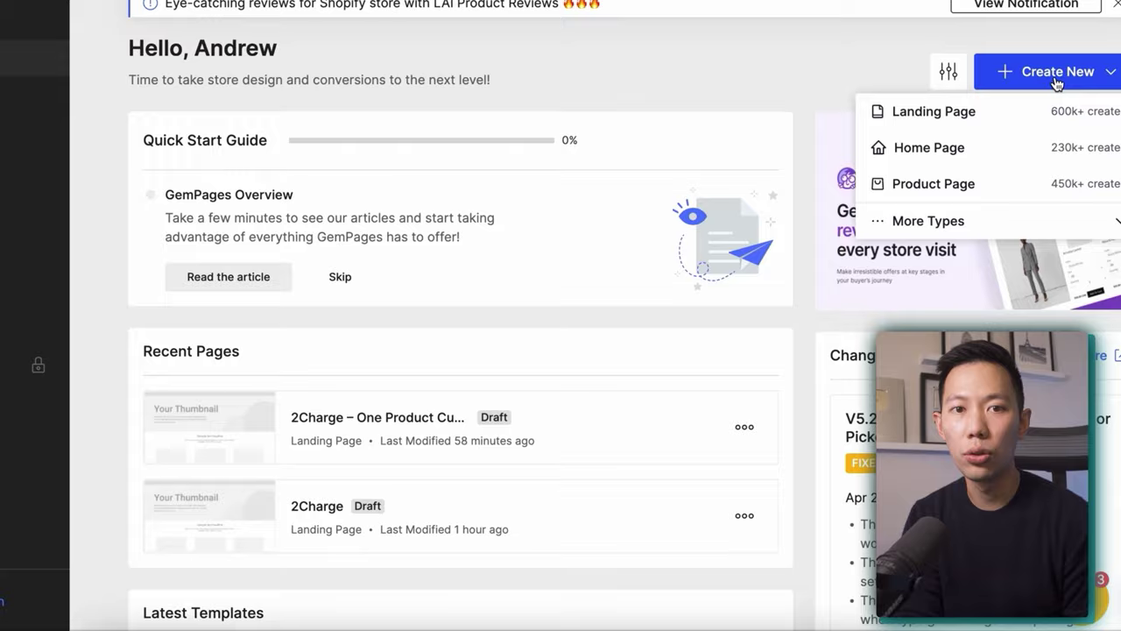
{"action": "left_click", "coordinate": [1017, 236]}
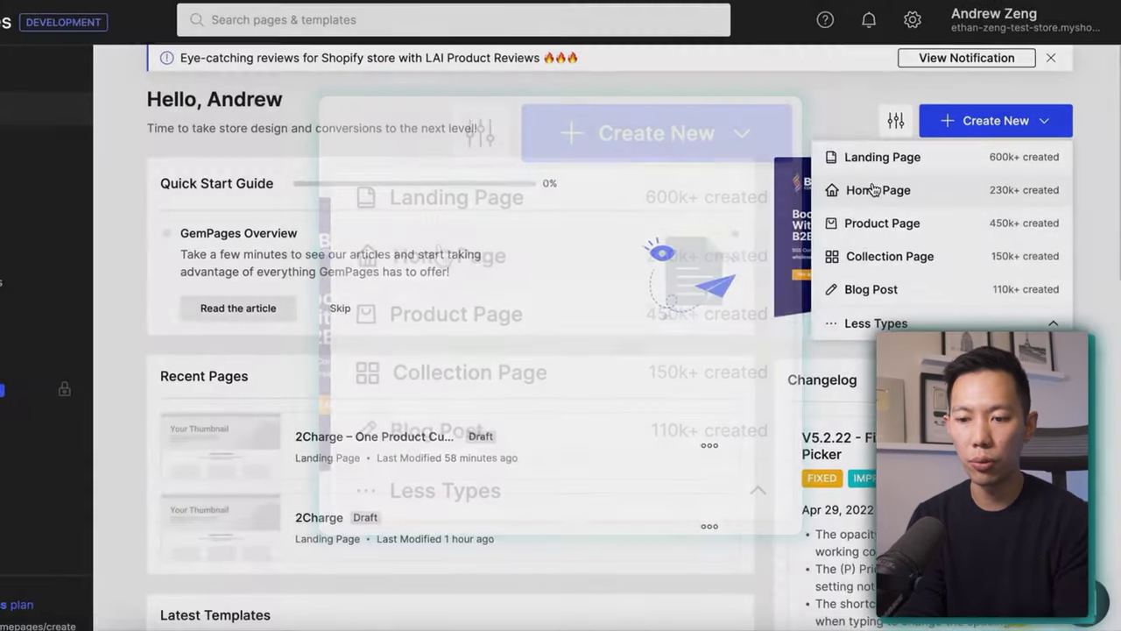
Choose Home Page and browse the home page template gallery.
{"action": "left_click", "coordinate": [856, 165]}
{"action": "scroll", "coordinate": [283, 155], "scroll_direction": "down", "scroll_amount": 10}
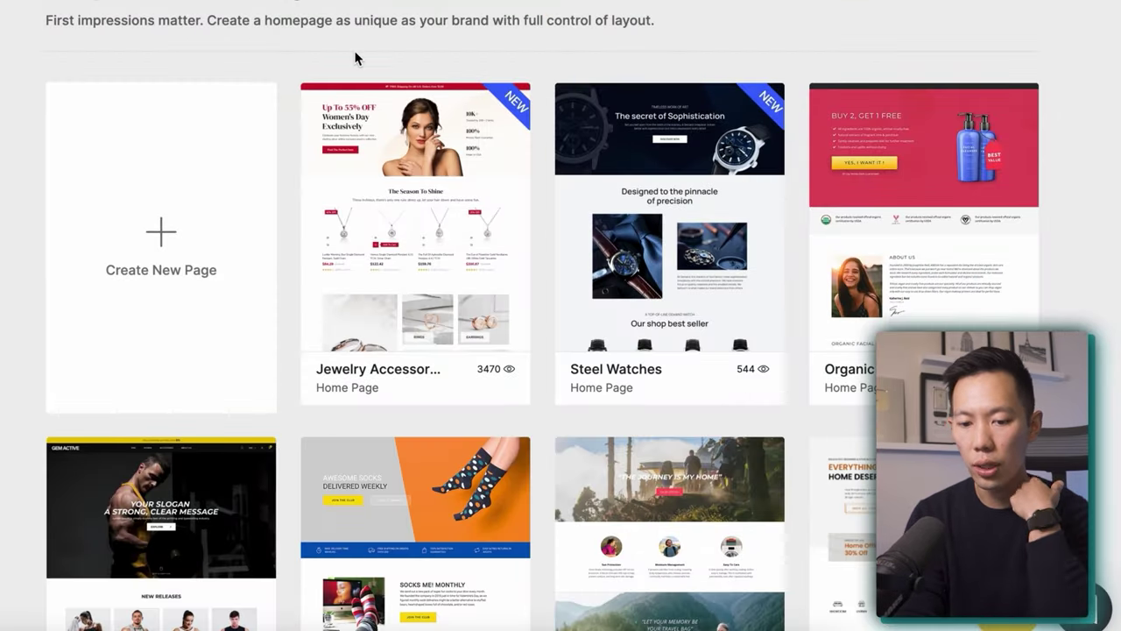
{"action": "scroll", "coordinate": [286, 131], "scroll_direction": "down", "scroll_amount": 4}
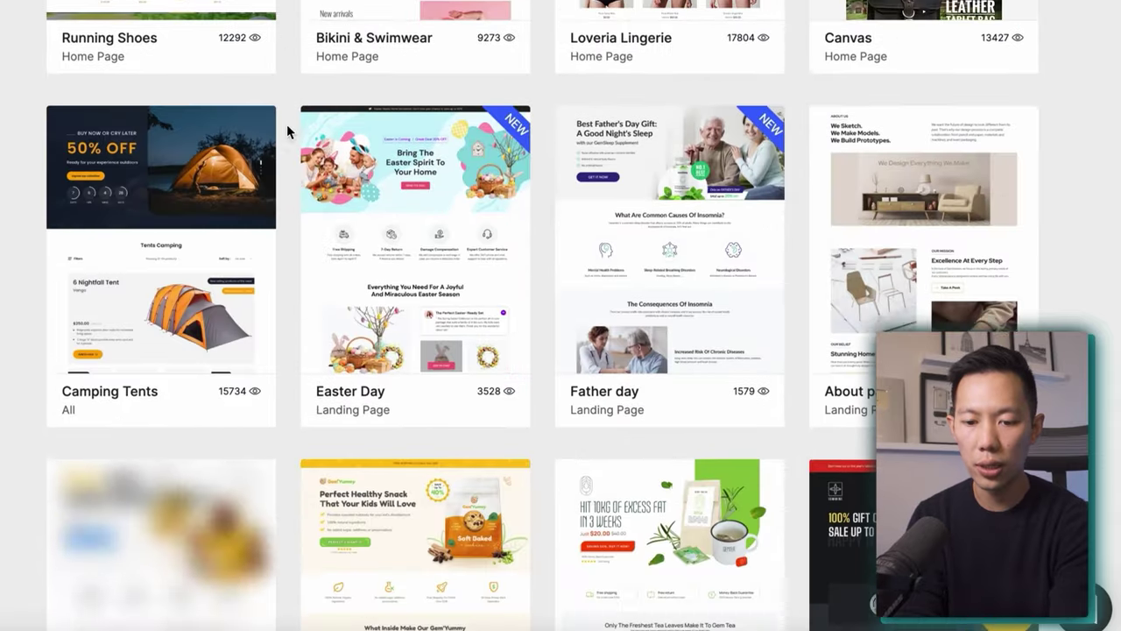
{"action": "scroll", "coordinate": [286, 131], "scroll_direction": "up", "scroll_amount": 20}
Switch the gallery to Landing Pages and find the Bluetooth Headphones '50% OFF' template.
{"action": "left_click", "coordinate": [279, 61]}
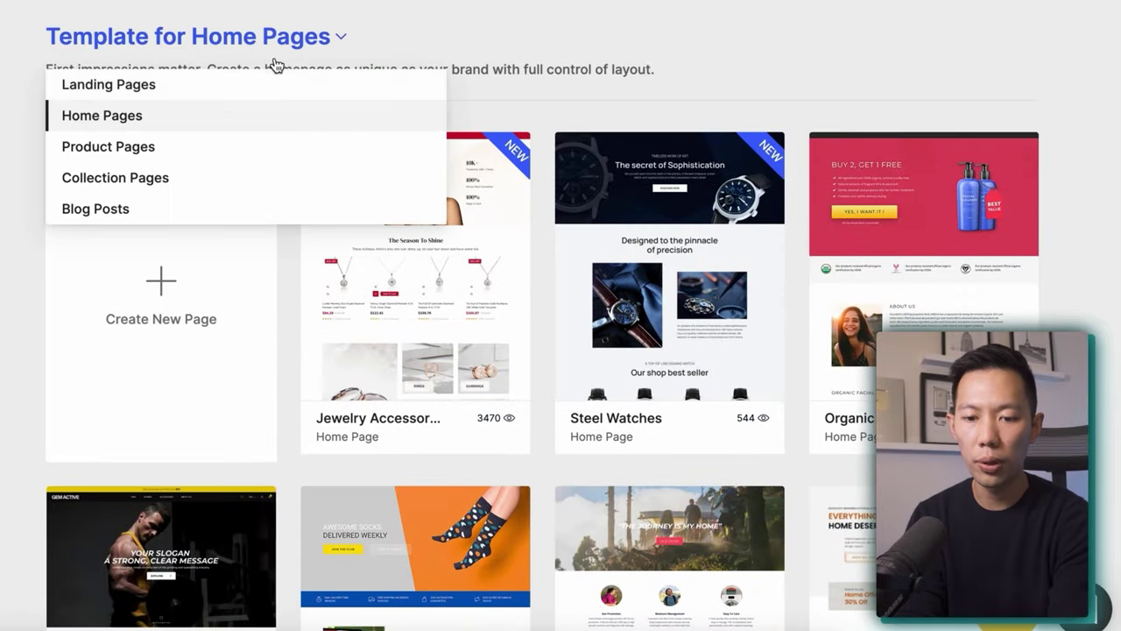
{"action": "left_click", "coordinate": [188, 96]}
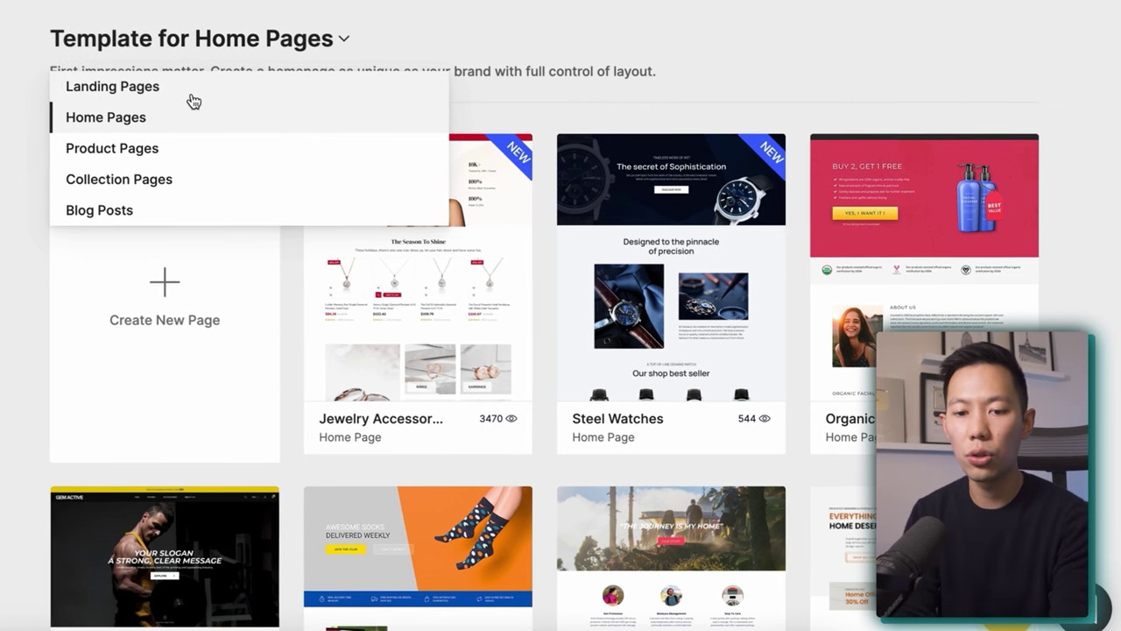
{"action": "scroll", "coordinate": [26, 175], "scroll_direction": "down", "scroll_amount": 4}
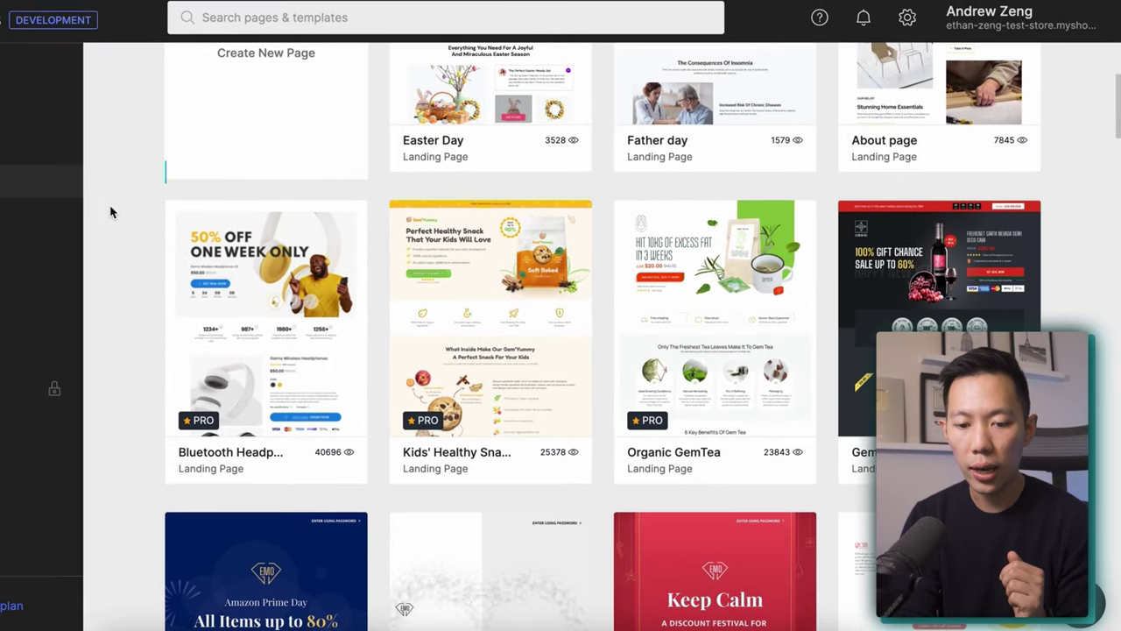
{"action": "scroll", "coordinate": [110, 211], "scroll_direction": "down", "scroll_amount": 1}
{"action": "mouse_move", "coordinate": [245, 377]}
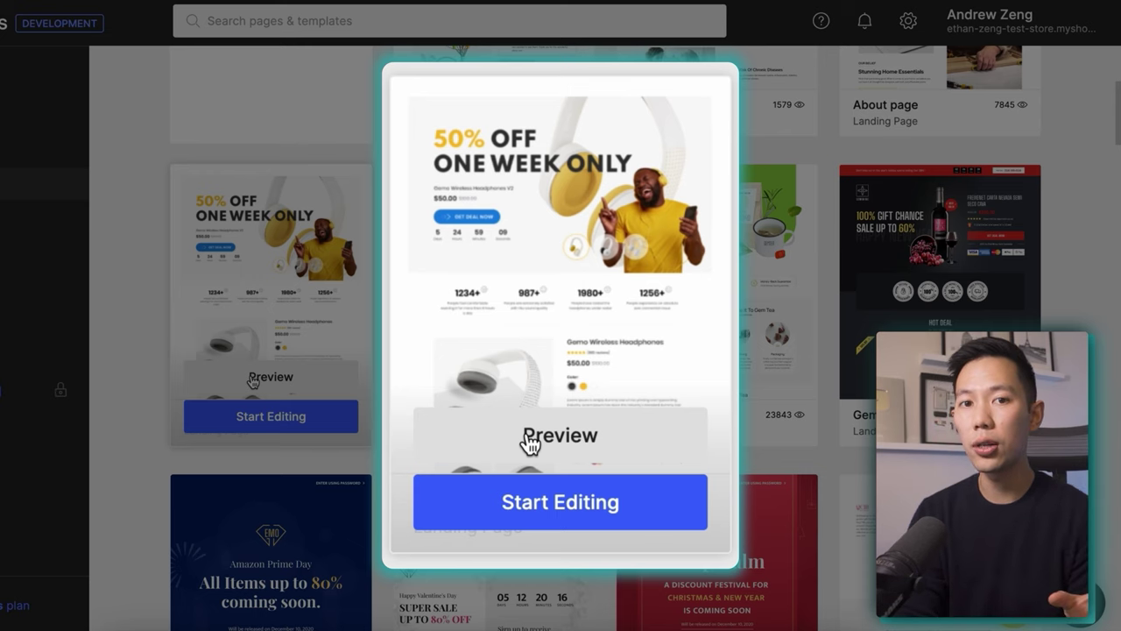
Create the 2Charge landing page from the headphones template with Header & Footer off.
{"action": "left_click", "coordinate": [265, 415]}
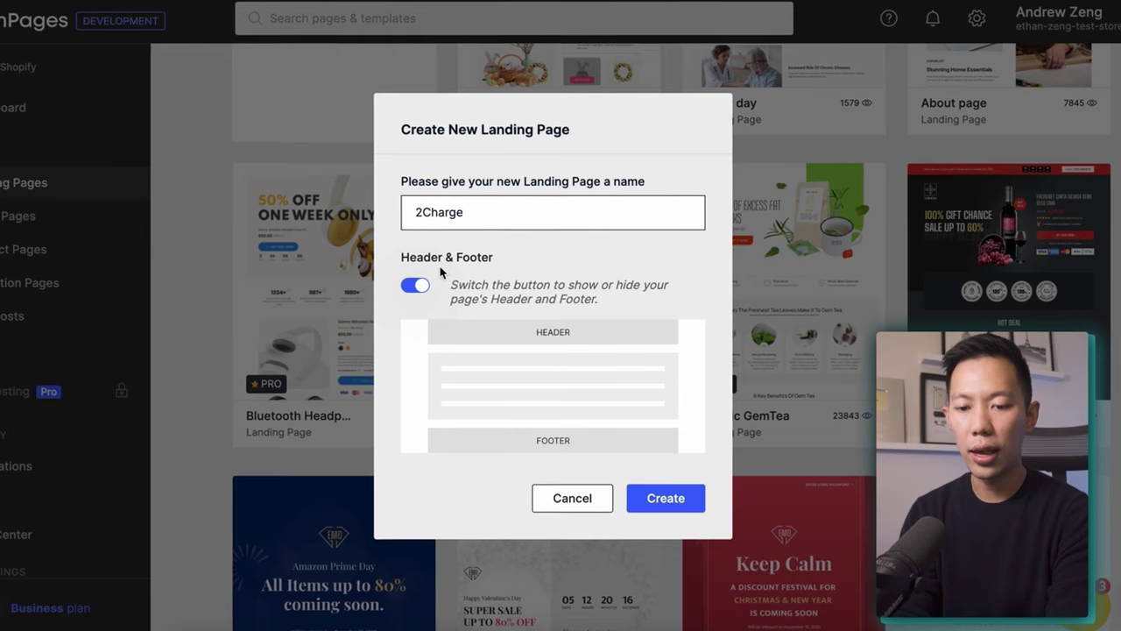
{"action": "left_click", "coordinate": [417, 286]}
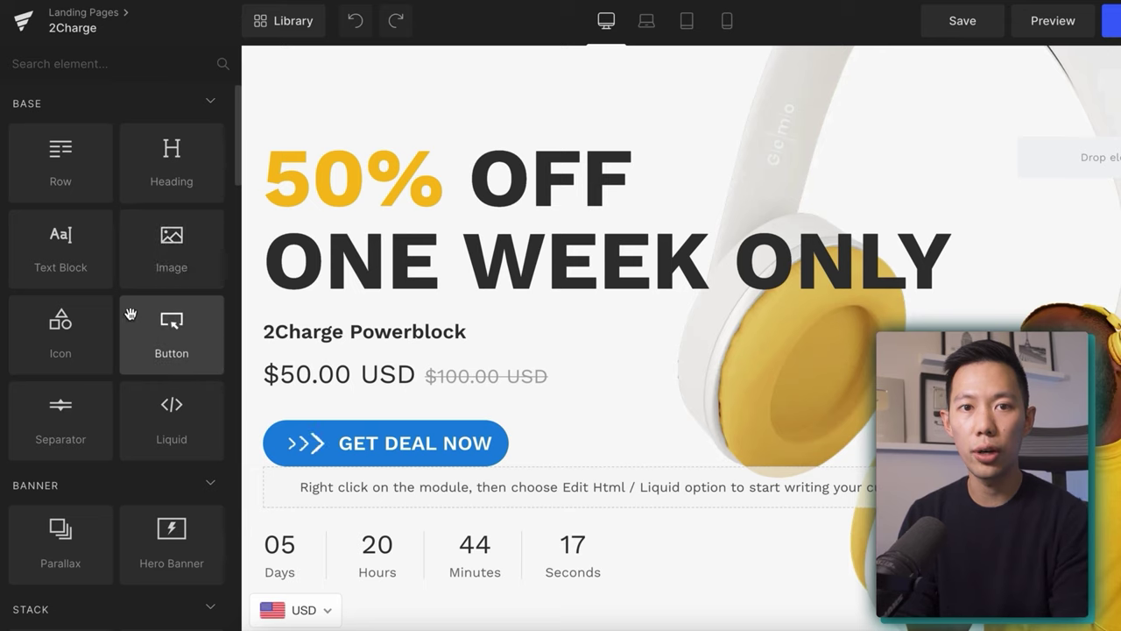
Drop an Image element beneath the headphone-stand picture in the 30+ hours playtime card.
{"action": "scroll", "coordinate": [132, 306], "scroll_direction": "down", "scroll_amount": 5}
{"action": "scroll", "coordinate": [523, 156], "scroll_direction": "down", "scroll_amount": 15}
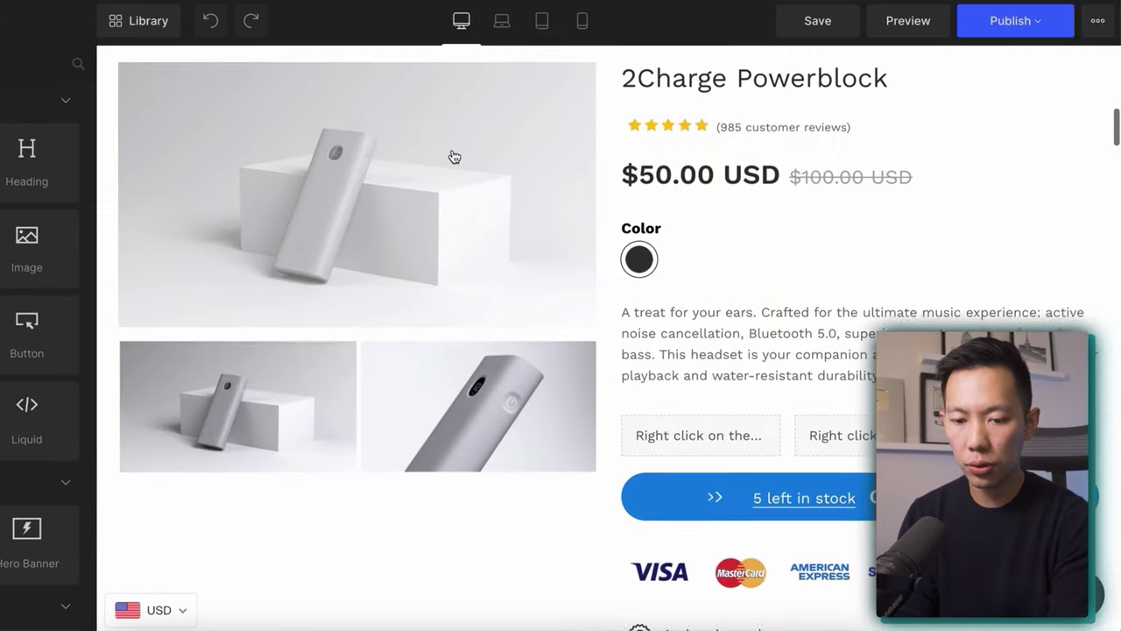
{"action": "scroll", "coordinate": [451, 156], "scroll_direction": "down", "scroll_amount": 12}
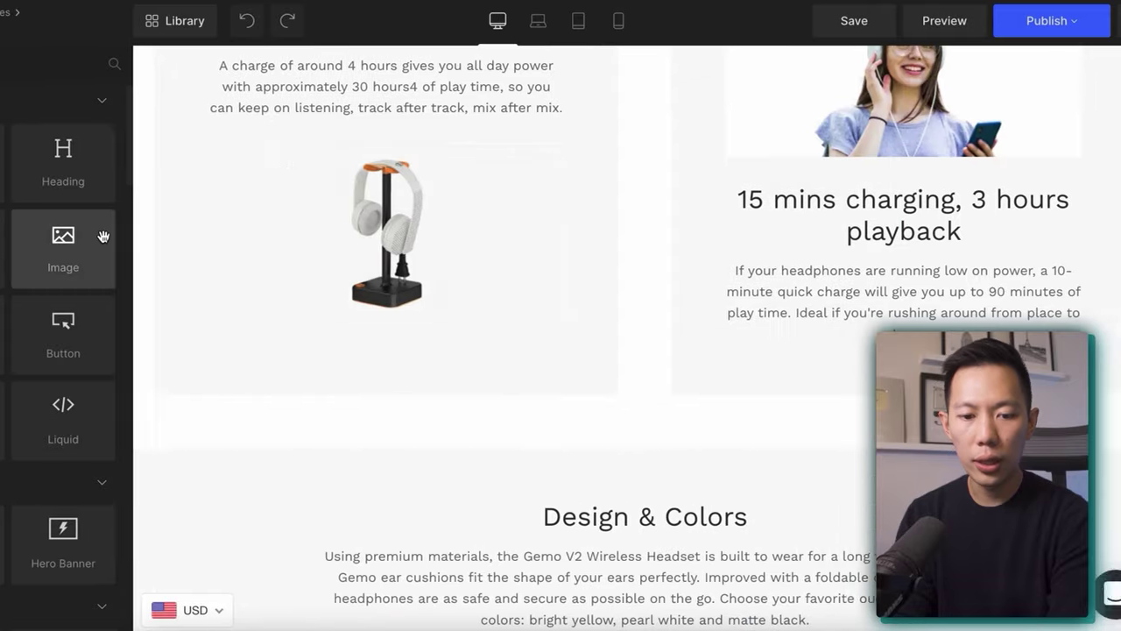
{"action": "left_click_drag", "start_coordinate": [83, 238], "coordinate": [386, 344]}
{"action": "left_click_drag", "start_coordinate": [496, 339], "coordinate": [496, 341]}
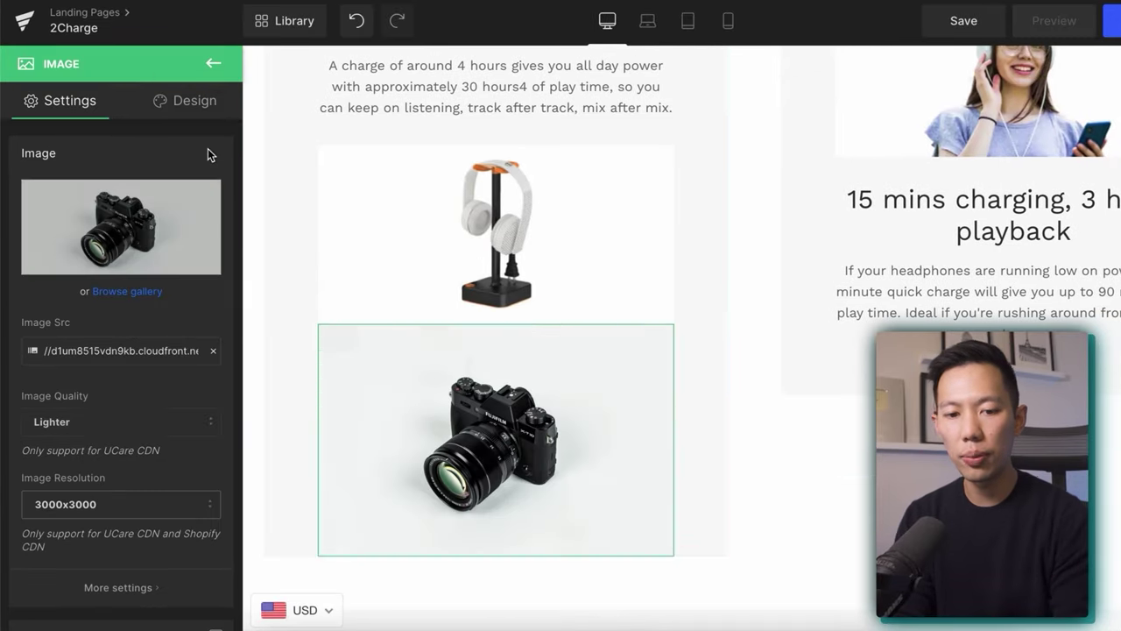
{"action": "left_click", "coordinate": [213, 63]}
{"action": "scroll", "coordinate": [140, 297], "scroll_direction": "down", "scroll_amount": 4}
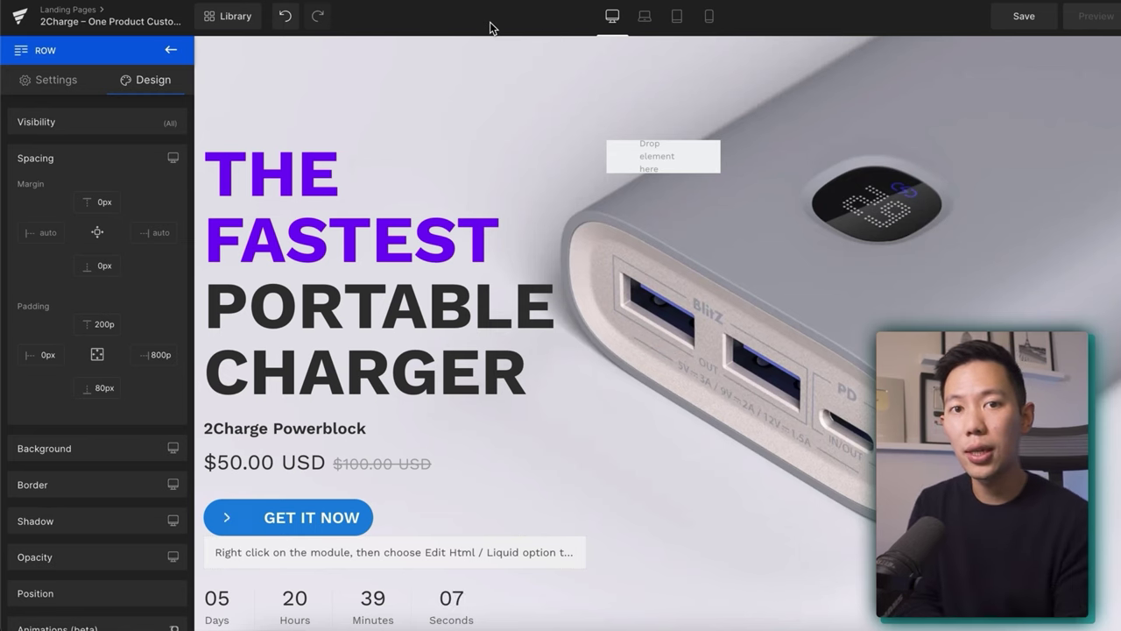
Go back from the Row panel to the element library on the 2Charge page.
{"action": "left_click", "coordinate": [171, 50]}
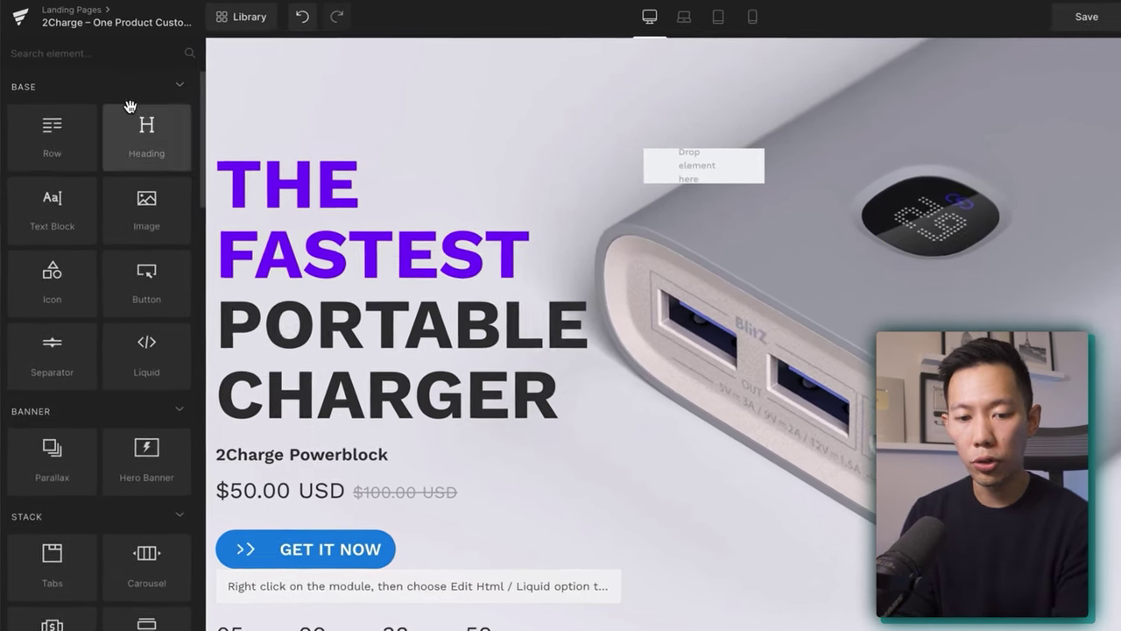
Add an image to the hero row, swap in Transparent Logo.png, and set width to 20%.
{"action": "left_click_drag", "start_coordinate": [154, 212], "coordinate": [321, 168]}
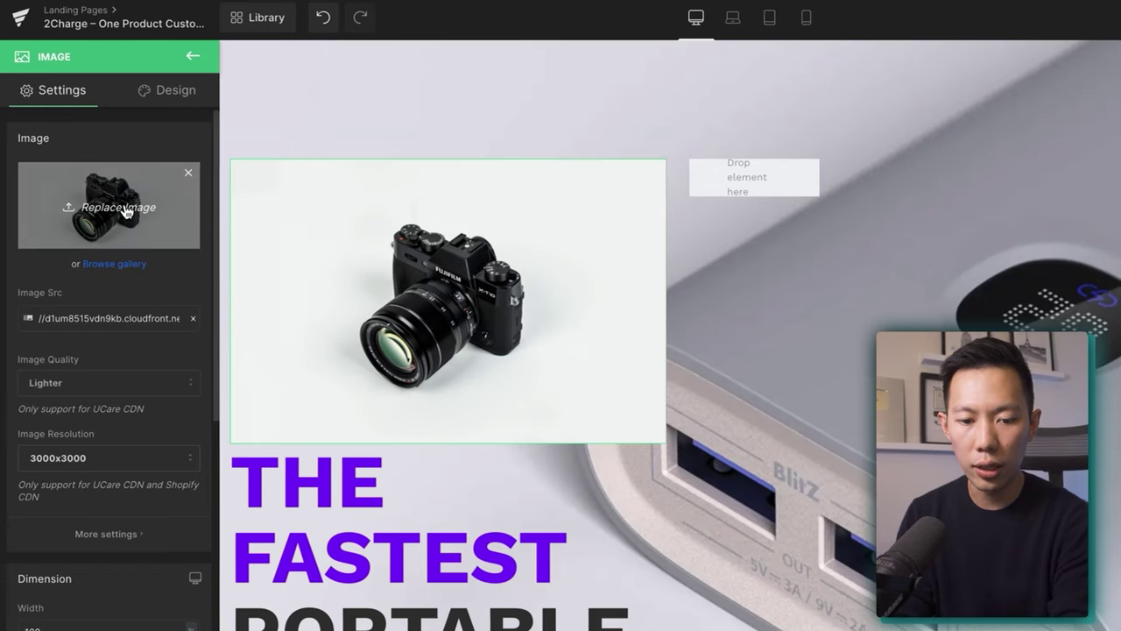
{"action": "left_click", "coordinate": [158, 231]}
{"action": "double_click", "coordinate": [855, 372]}
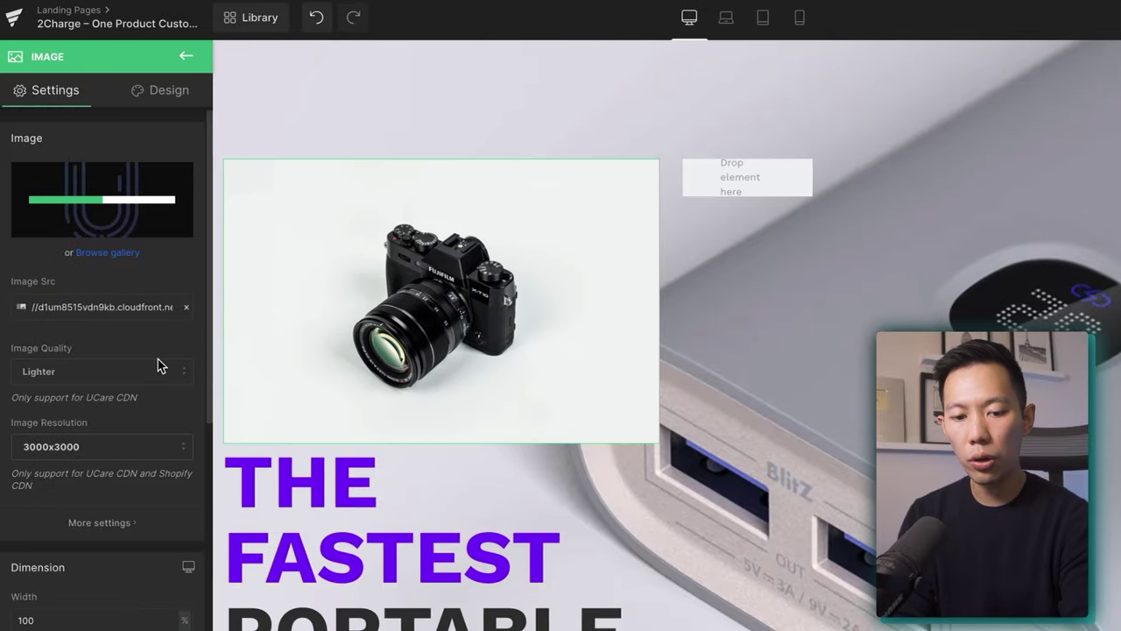
{"action": "scroll", "coordinate": [160, 365], "scroll_direction": "down", "scroll_amount": 5}
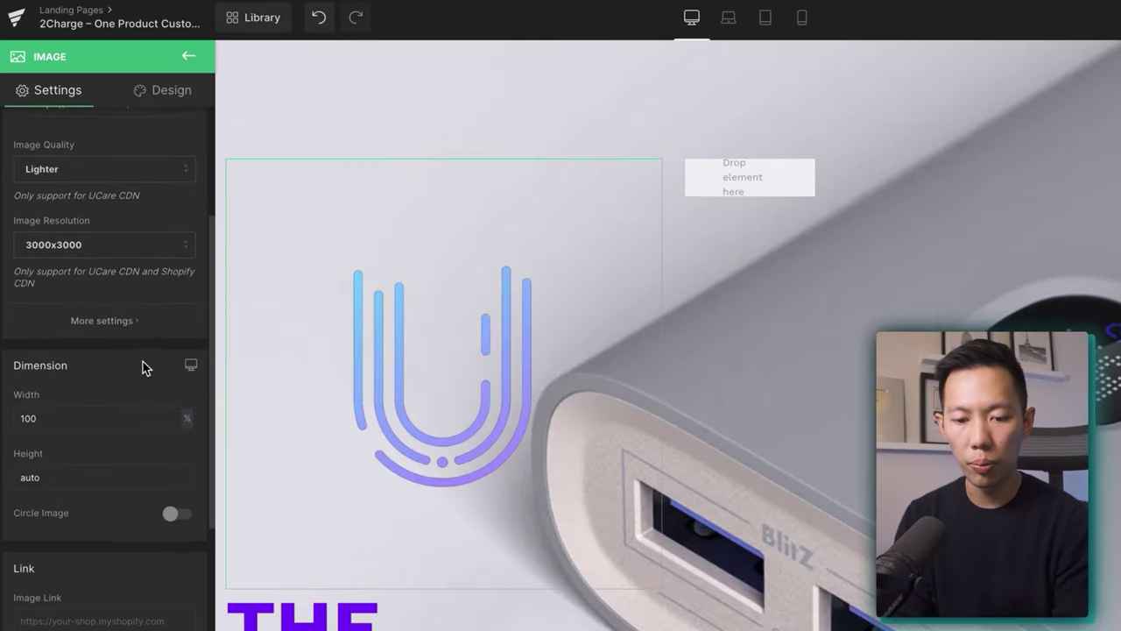
{"action": "double_click", "coordinate": [143, 416]}
{"action": "type", "text": "20"}
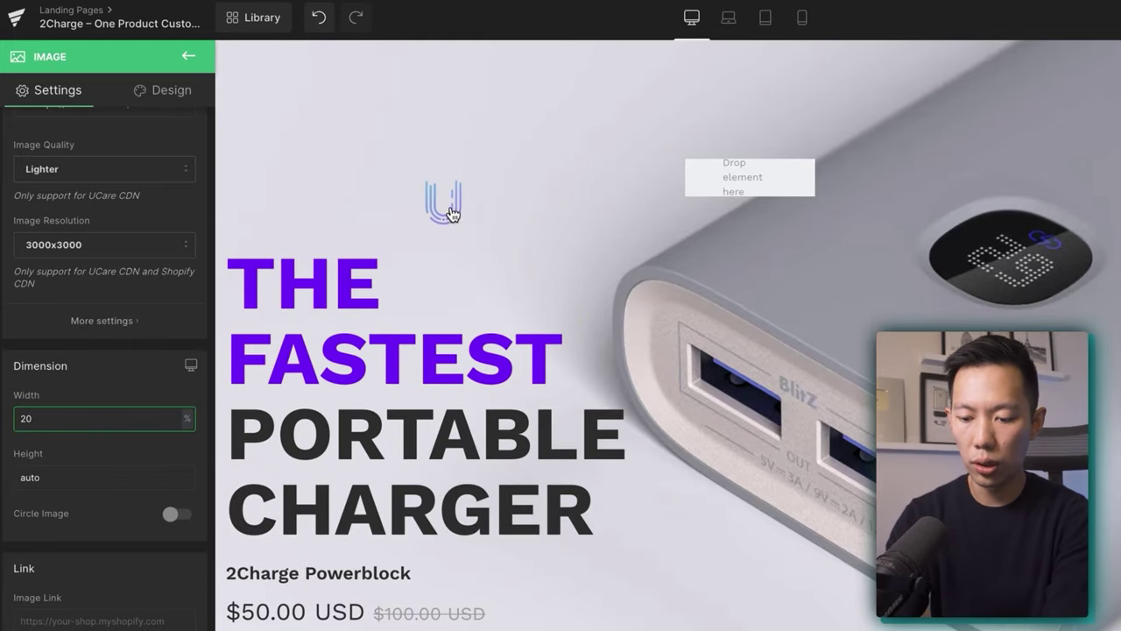
{"action": "left_click", "coordinate": [613, 141]}
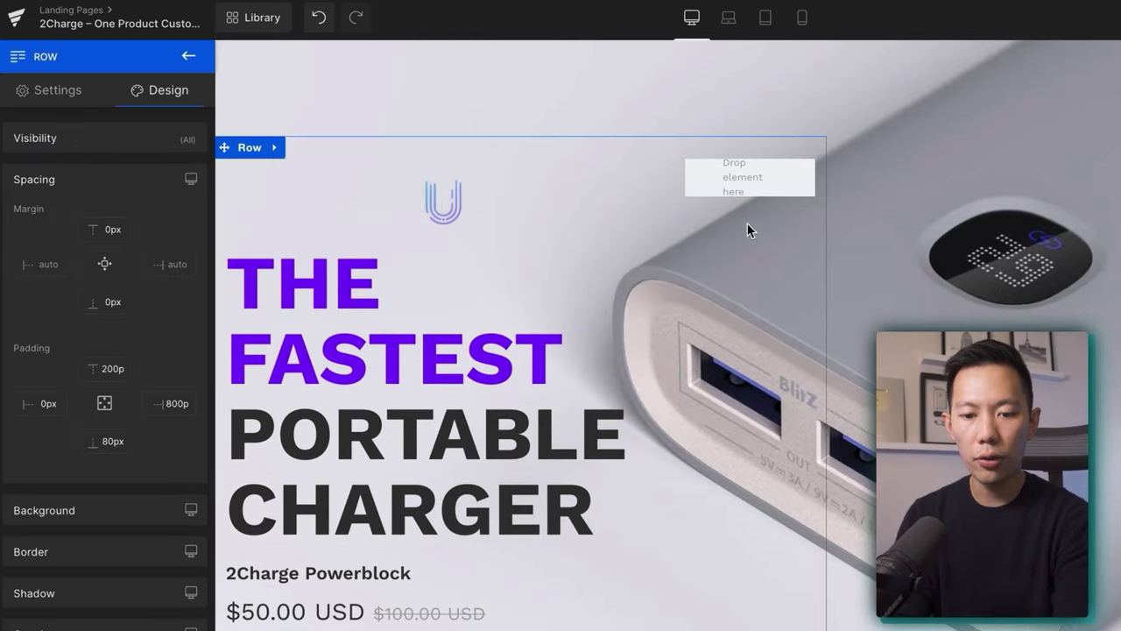
{"action": "scroll", "coordinate": [875, 263], "scroll_direction": "down", "scroll_amount": 1}
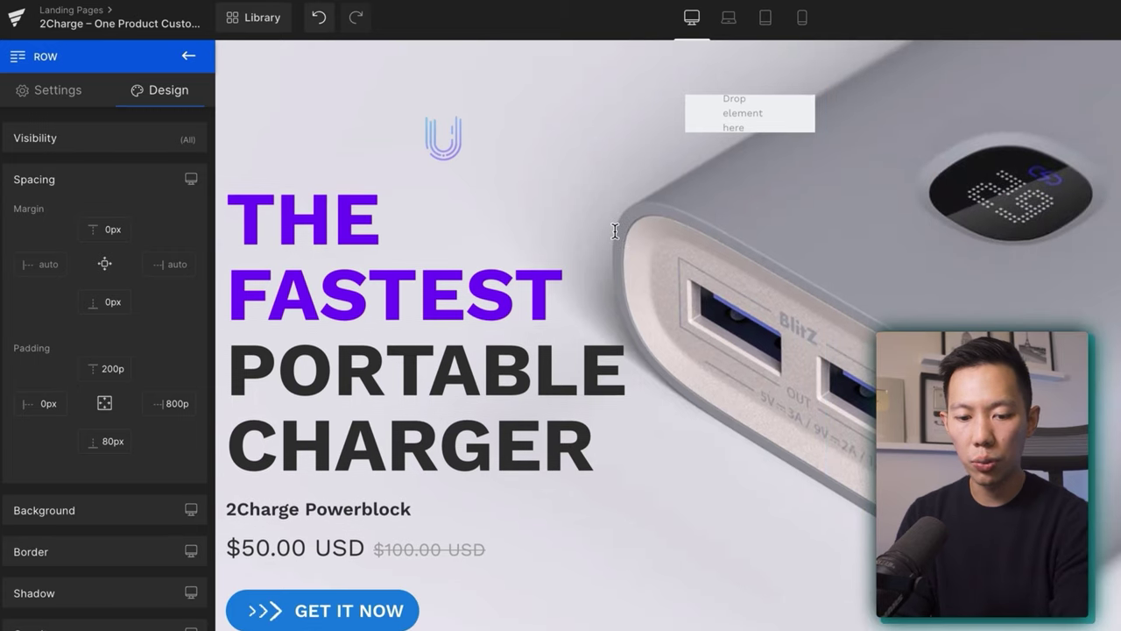
{"action": "scroll", "coordinate": [614, 235], "scroll_direction": "up", "scroll_amount": 2}
{"action": "scroll", "coordinate": [487, 274], "scroll_direction": "down", "scroll_amount": 4}
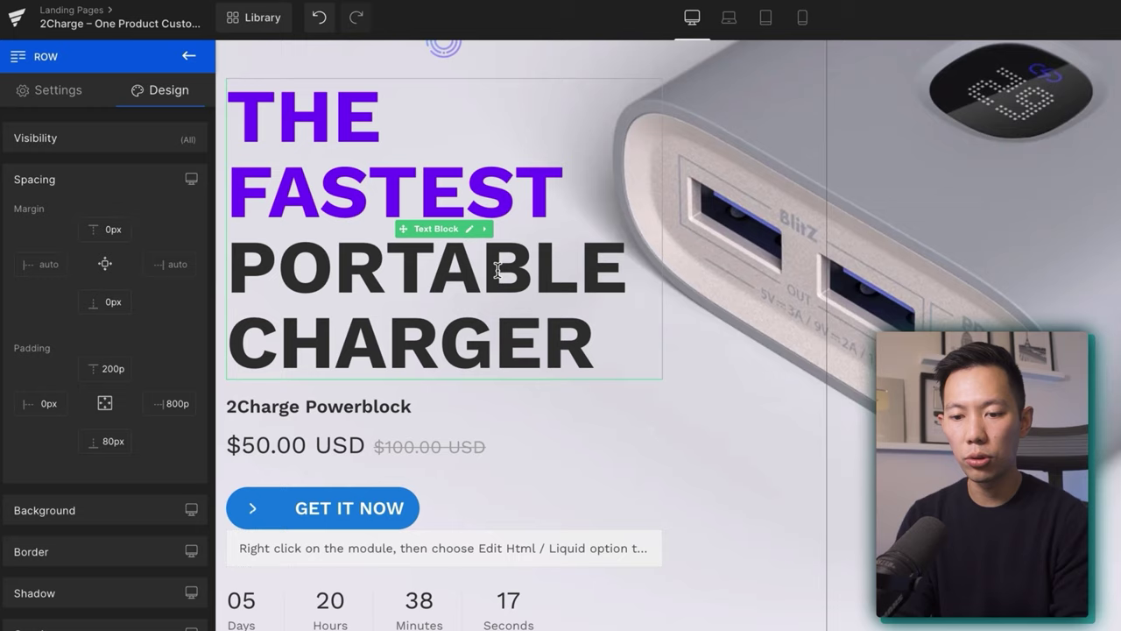
{"action": "scroll", "coordinate": [814, 342], "scroll_direction": "up", "scroll_amount": 2}
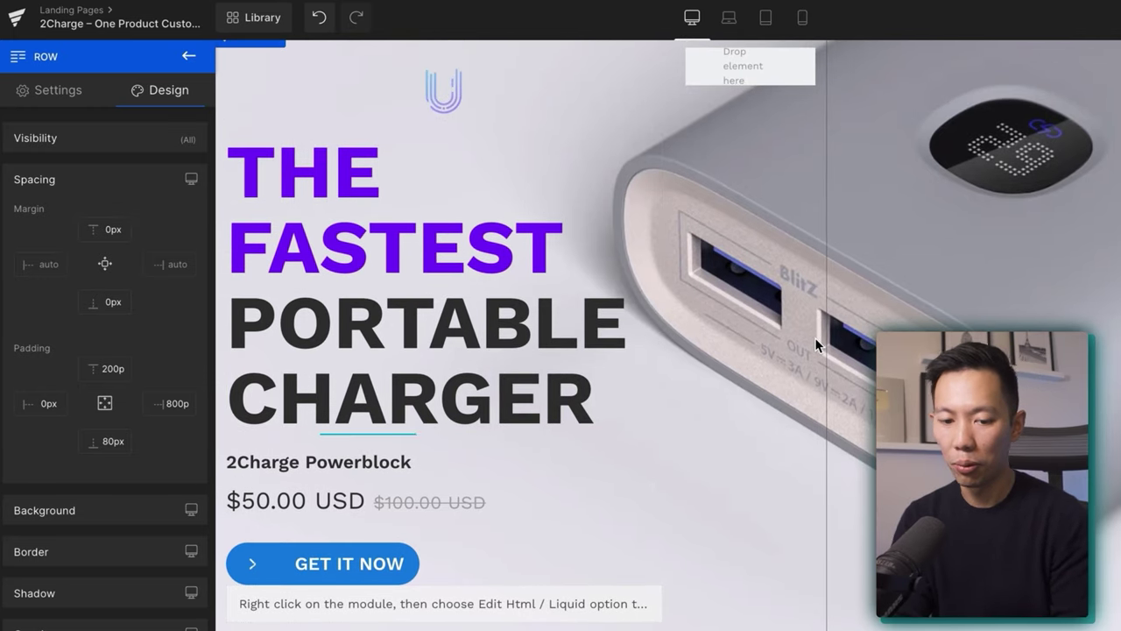
{"action": "scroll", "coordinate": [814, 337], "scroll_direction": "down", "scroll_amount": 3}
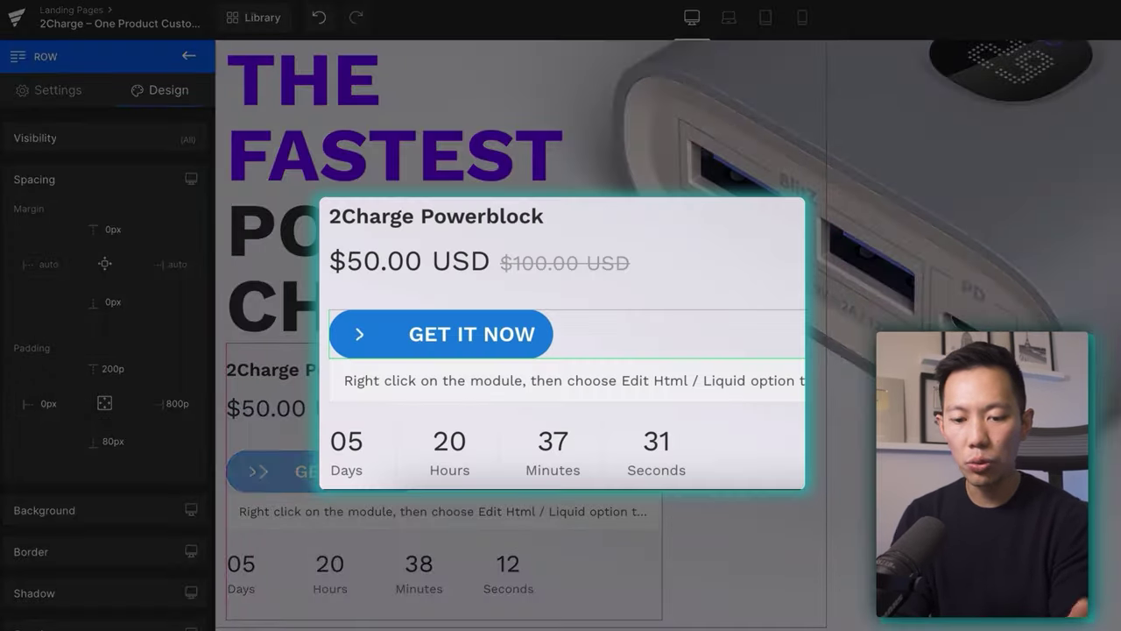
{"action": "scroll", "coordinate": [525, 333], "scroll_direction": "down", "scroll_amount": 1}
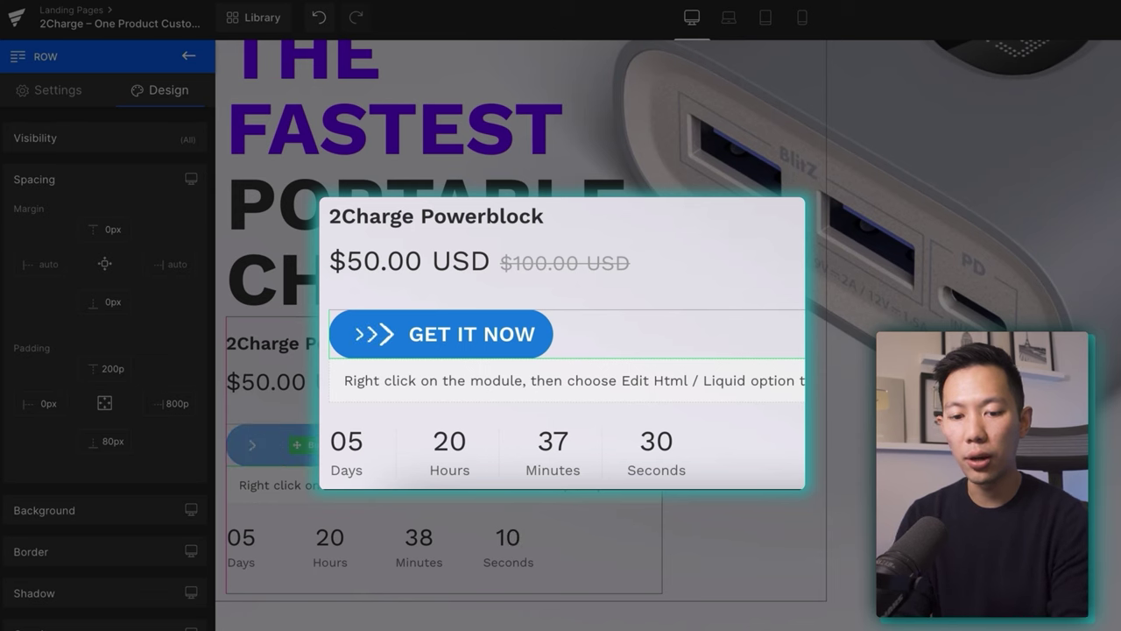
{"action": "scroll", "coordinate": [526, 333], "scroll_direction": "down", "scroll_amount": 1}
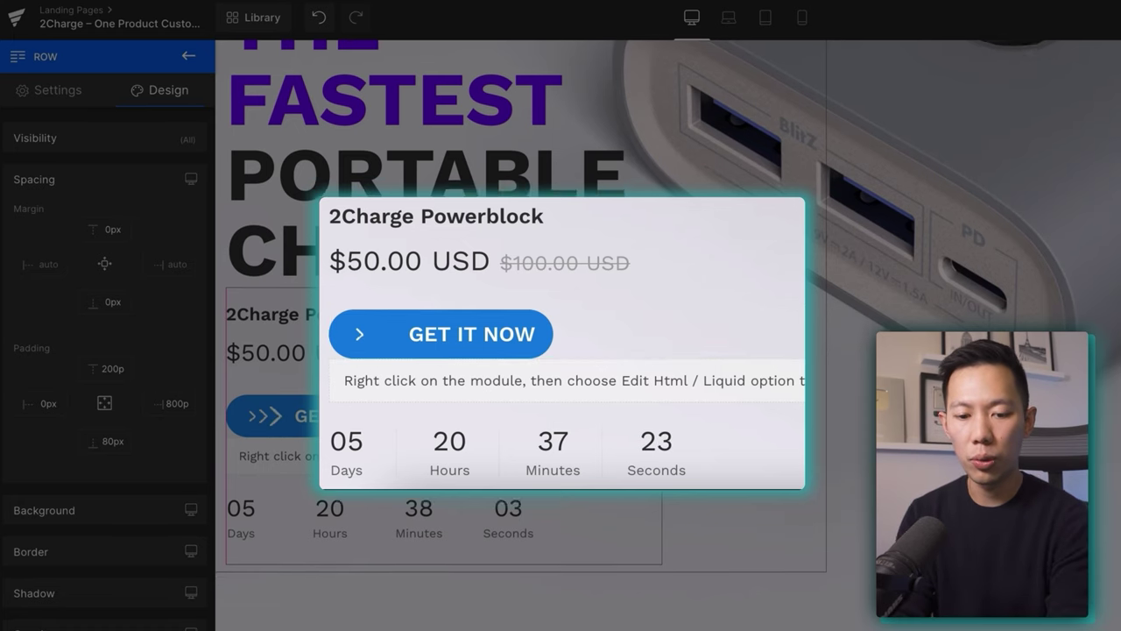
{"action": "scroll", "coordinate": [525, 332], "scroll_direction": "down", "scroll_amount": 2}
{"action": "scroll", "coordinate": [364, 358], "scroll_direction": "down", "scroll_amount": 2}
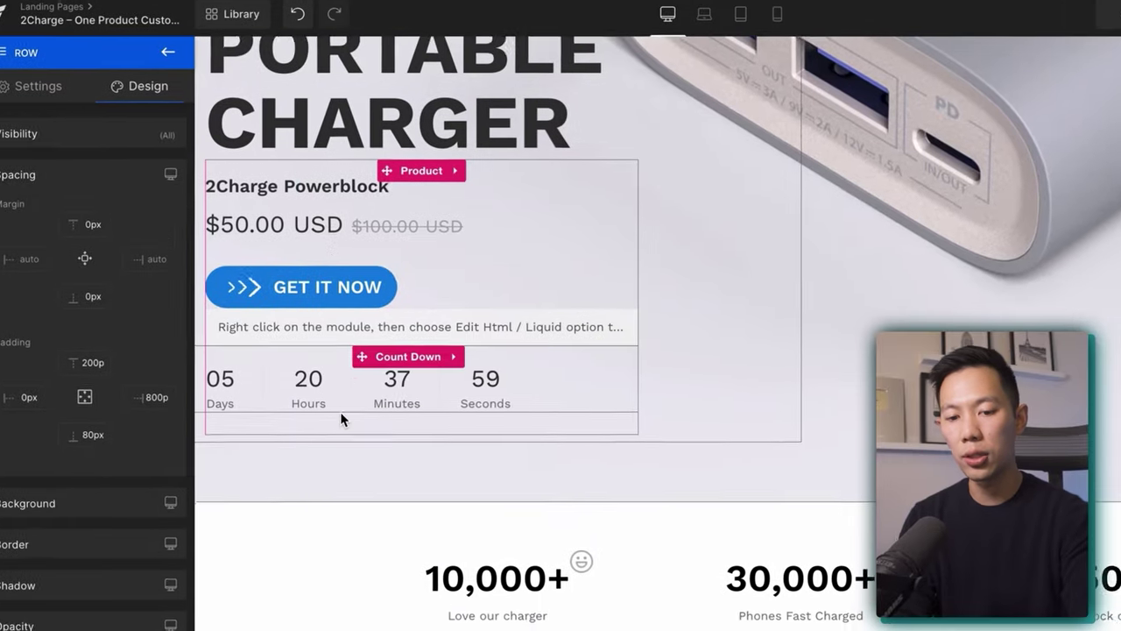
{"action": "scroll", "coordinate": [140, 352], "scroll_direction": "down", "scroll_amount": 5}
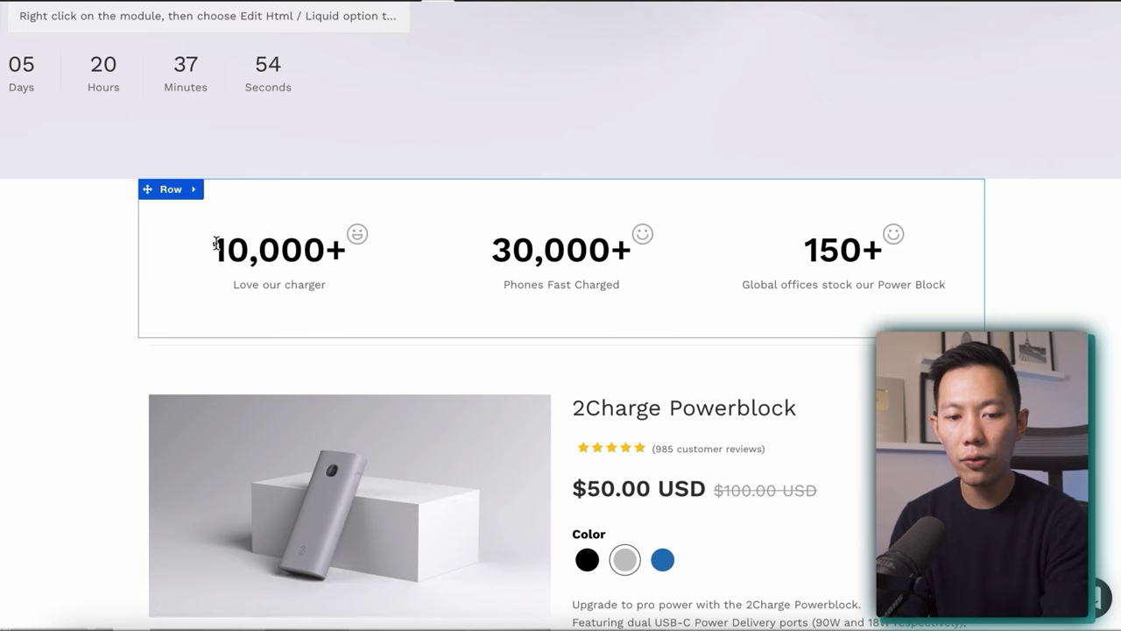
{"action": "scroll", "coordinate": [613, 211], "scroll_direction": "down", "scroll_amount": 1}
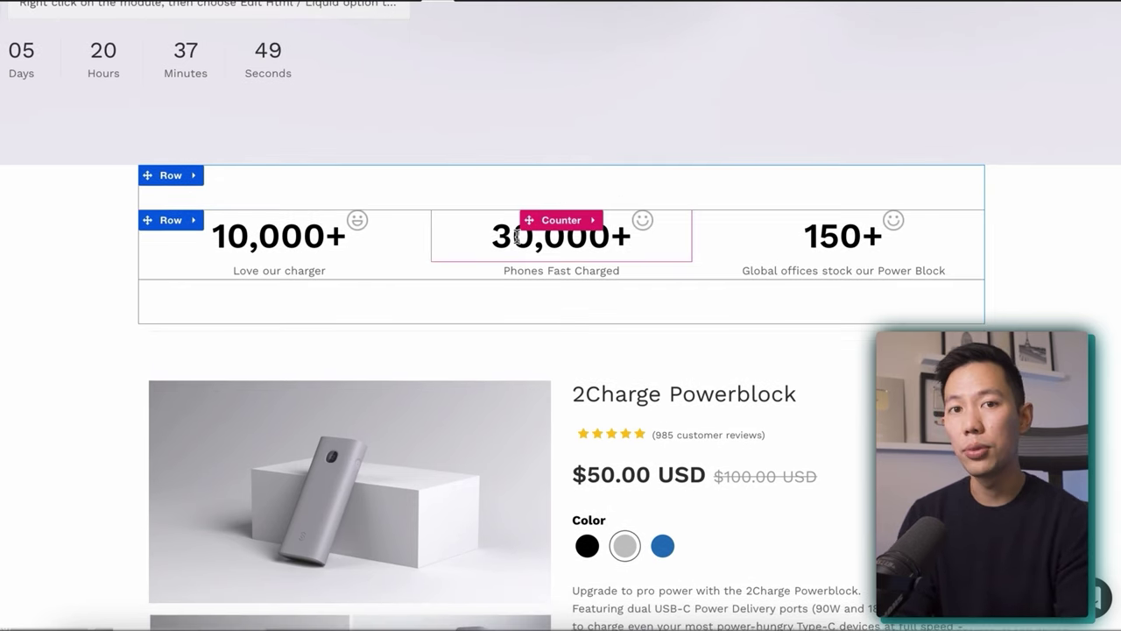
{"action": "scroll", "coordinate": [491, 232], "scroll_direction": "down", "scroll_amount": 3}
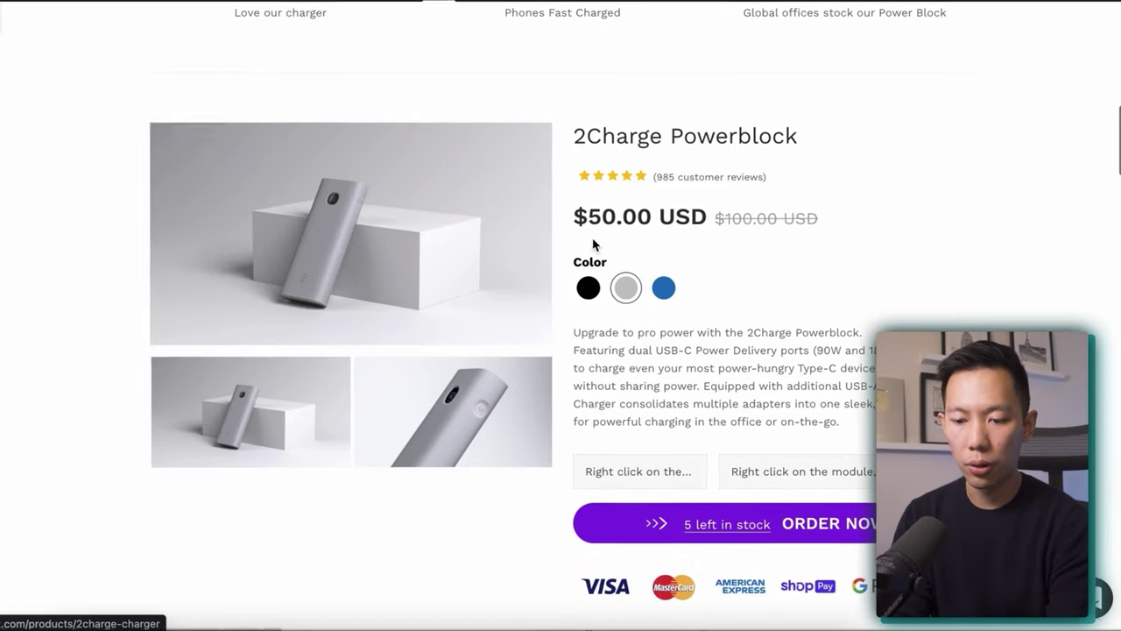
{"action": "scroll", "coordinate": [596, 245], "scroll_direction": "up", "scroll_amount": 4}
{"action": "scroll", "coordinate": [648, 253], "scroll_direction": "up", "scroll_amount": 5}
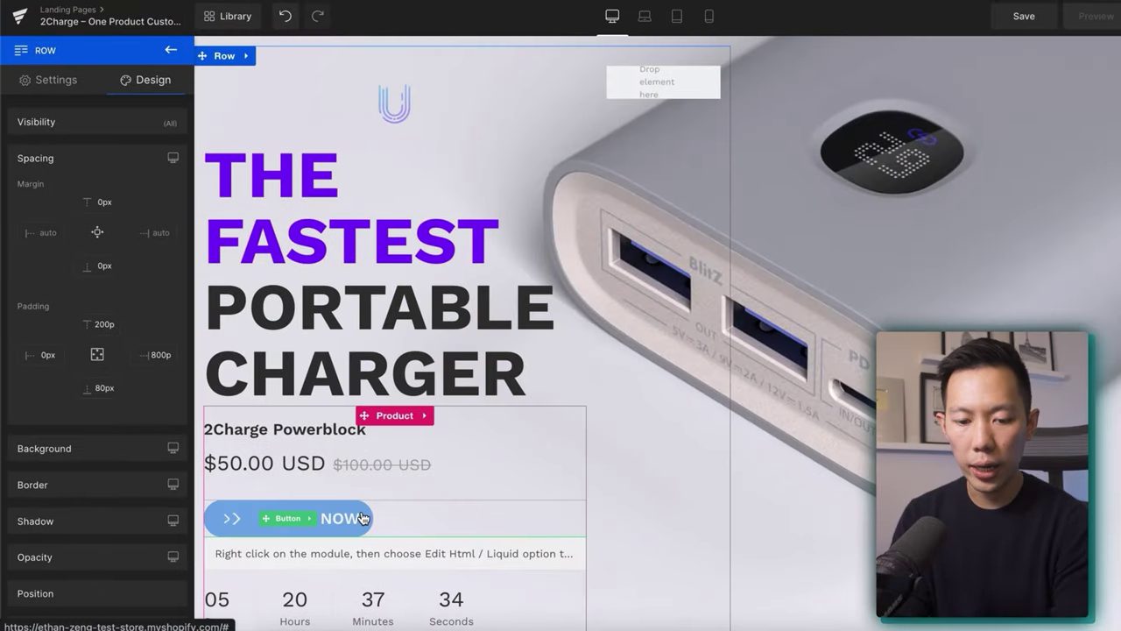
Copy the #7714fa hex code from the hero heading's purple word FASTEST.
{"action": "left_click", "coordinate": [329, 517]}
{"action": "scroll", "coordinate": [70, 230], "scroll_direction": "down", "scroll_amount": 5}
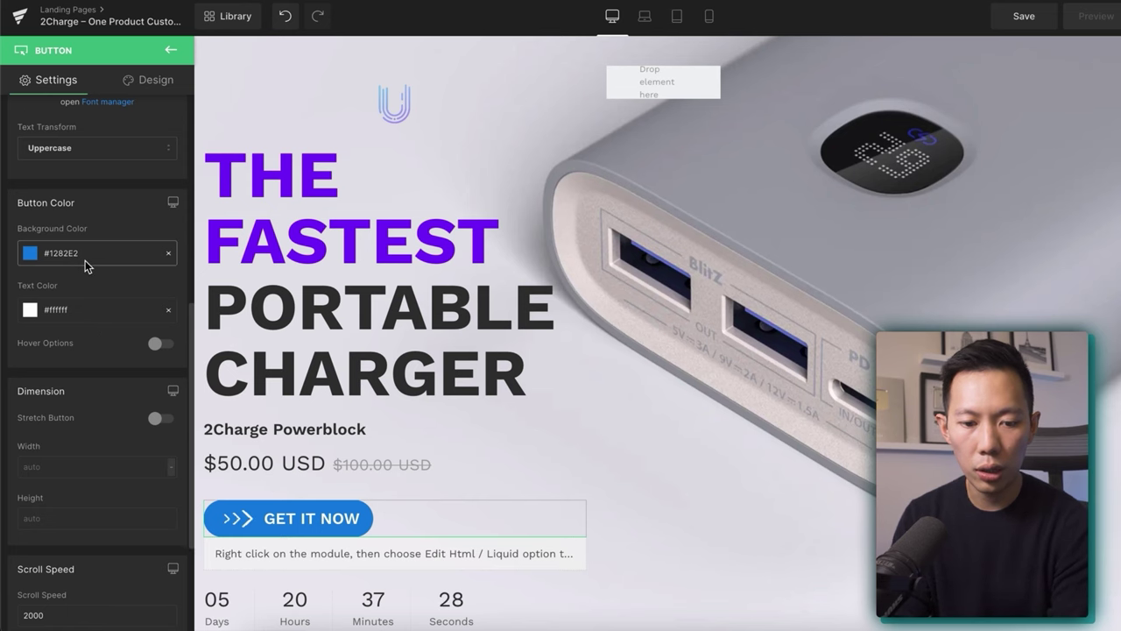
{"action": "left_click", "coordinate": [327, 238]}
{"action": "double_click", "coordinate": [326, 238]}
{"action": "left_click", "coordinate": [408, 121]}
{"action": "left_click", "coordinate": [591, 155]}
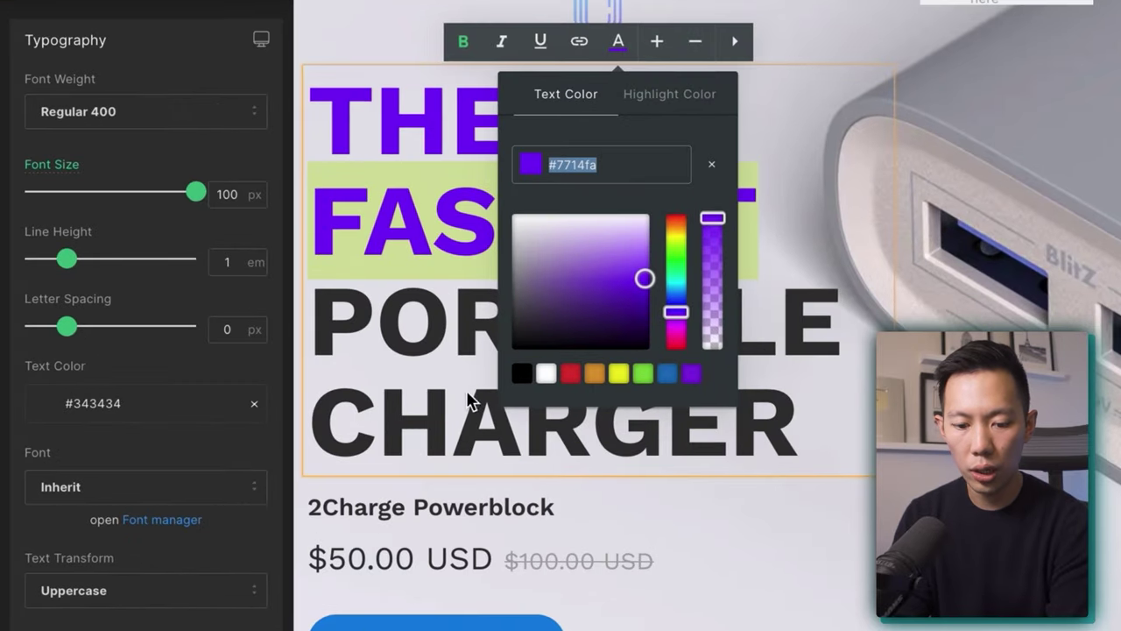
Paste #7714fa as the GET IT NOW button's background colour.
{"action": "left_click", "coordinate": [447, 442]}
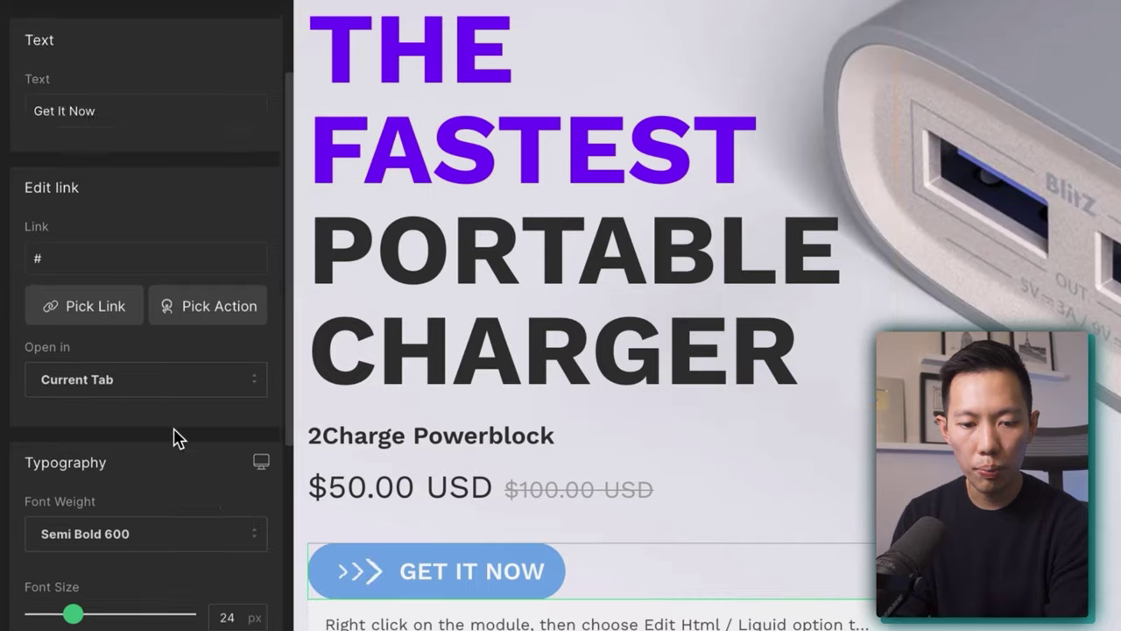
{"action": "scroll", "coordinate": [175, 433], "scroll_direction": "down", "scroll_amount": 10}
{"action": "scroll", "coordinate": [149, 350], "scroll_direction": "up", "scroll_amount": 2}
{"action": "left_click", "coordinate": [117, 237]}
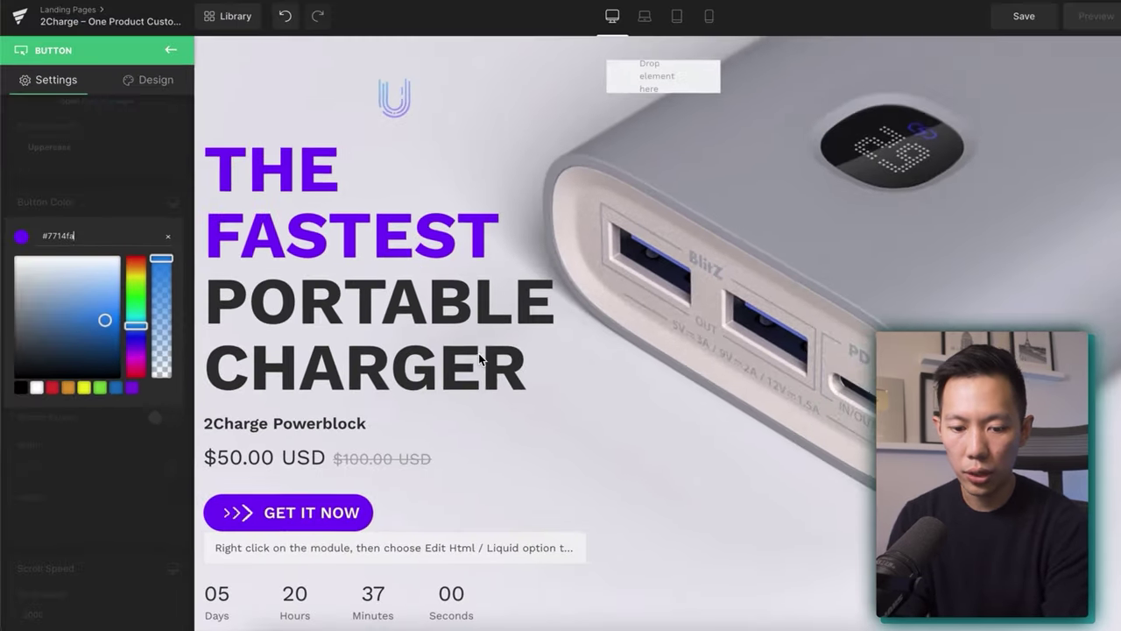
{"action": "scroll", "coordinate": [478, 353], "scroll_direction": "down", "scroll_amount": 10}
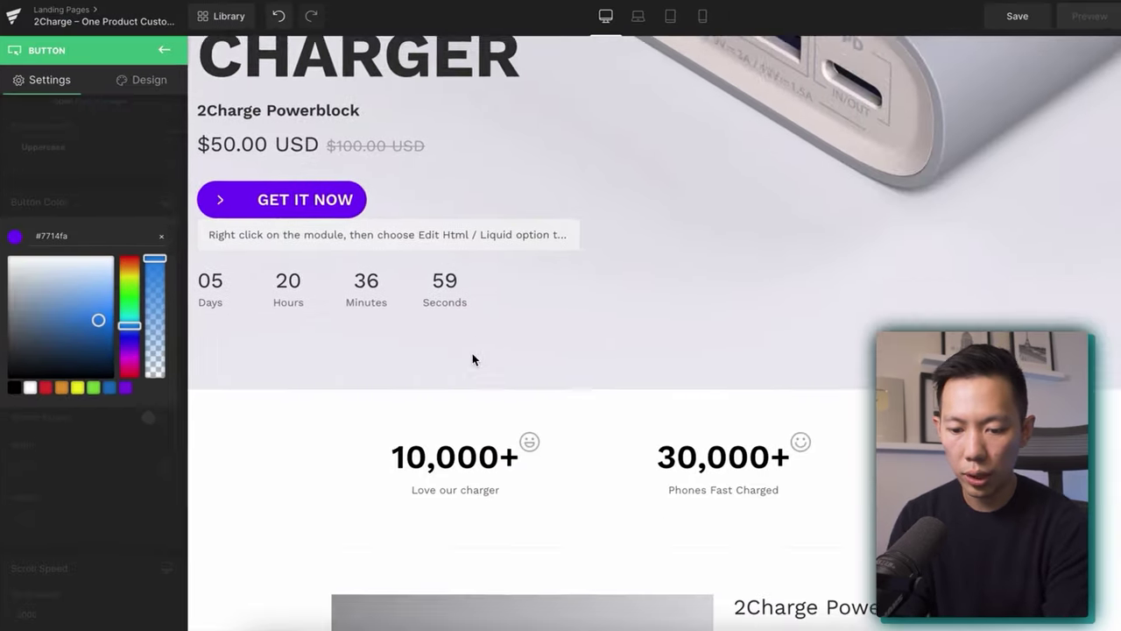
Delete the Authentic product item from the guarantee icon list, leaving four guarantees.
{"action": "scroll", "coordinate": [242, 298], "scroll_direction": "down", "scroll_amount": 2}
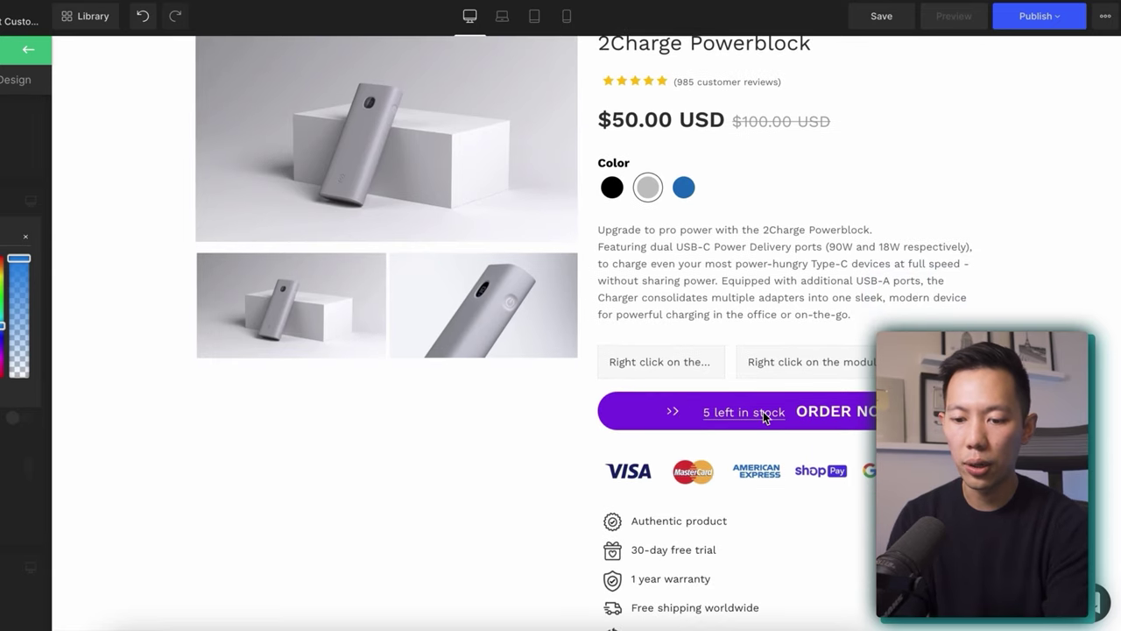
{"action": "scroll", "coordinate": [764, 418], "scroll_direction": "down", "scroll_amount": 3}
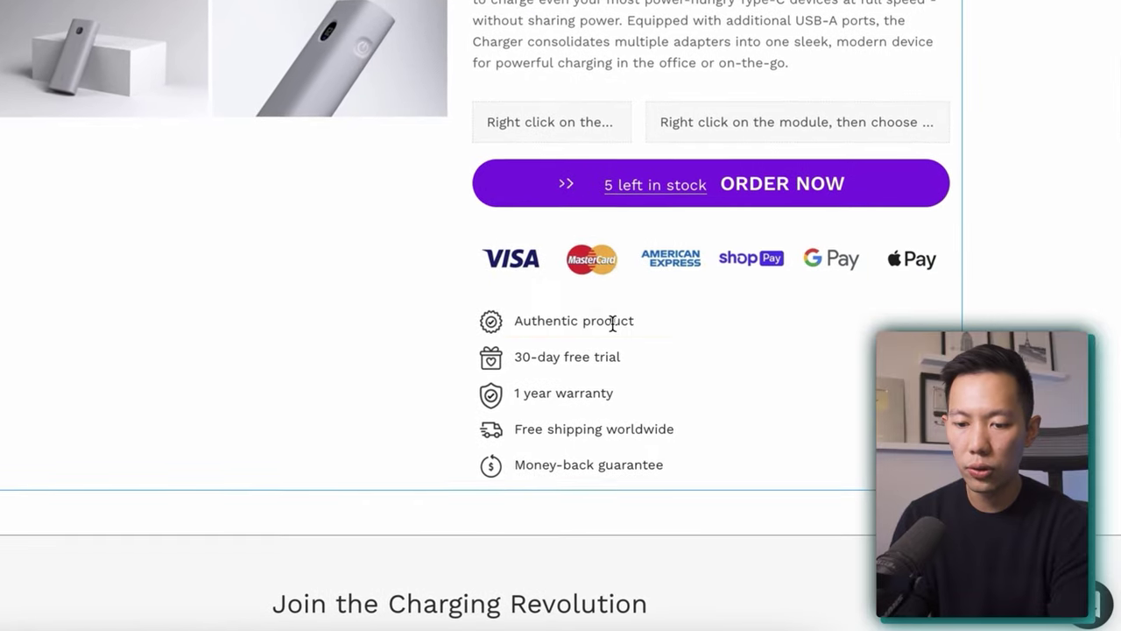
{"action": "left_click", "coordinate": [612, 323]}
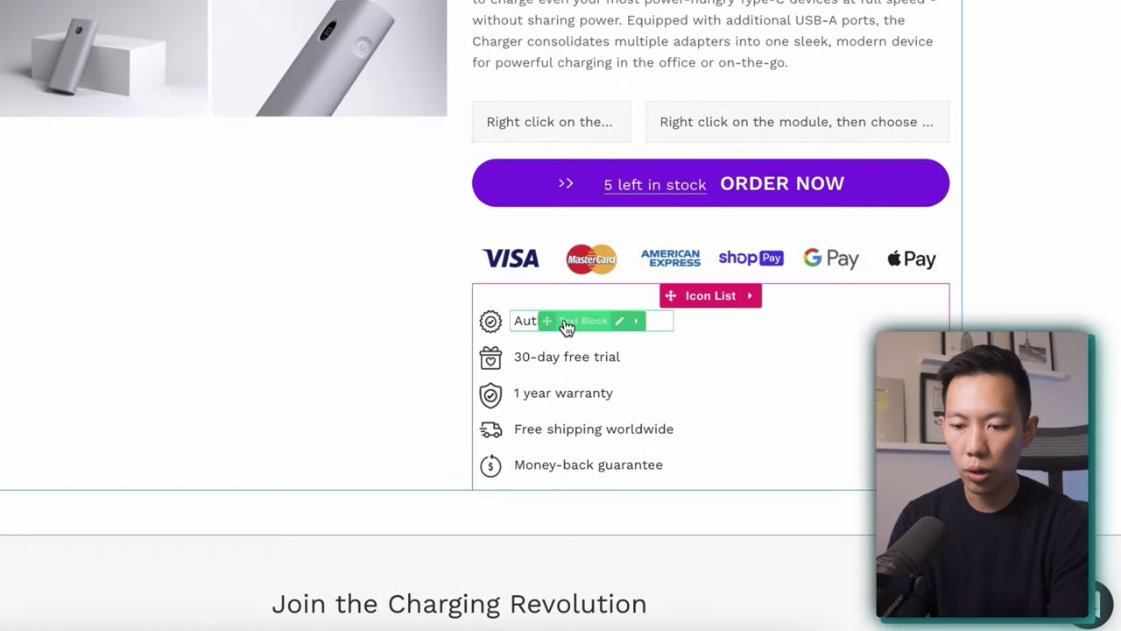
{"action": "left_click", "coordinate": [689, 301]}
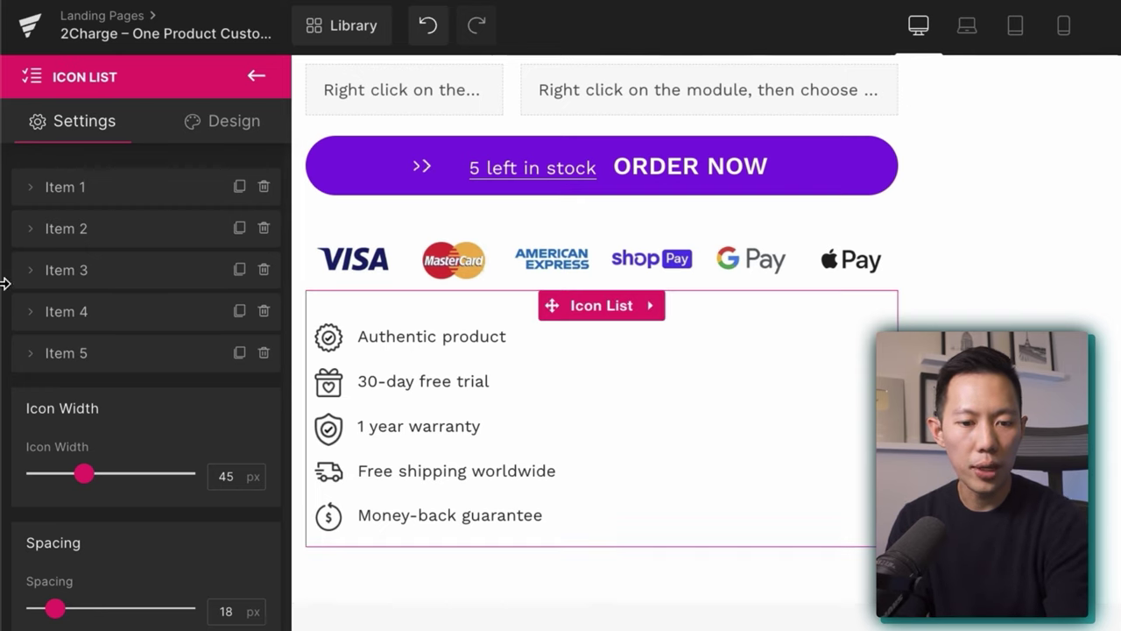
{"action": "left_click", "coordinate": [264, 187]}
{"action": "left_click", "coordinate": [239, 186]}
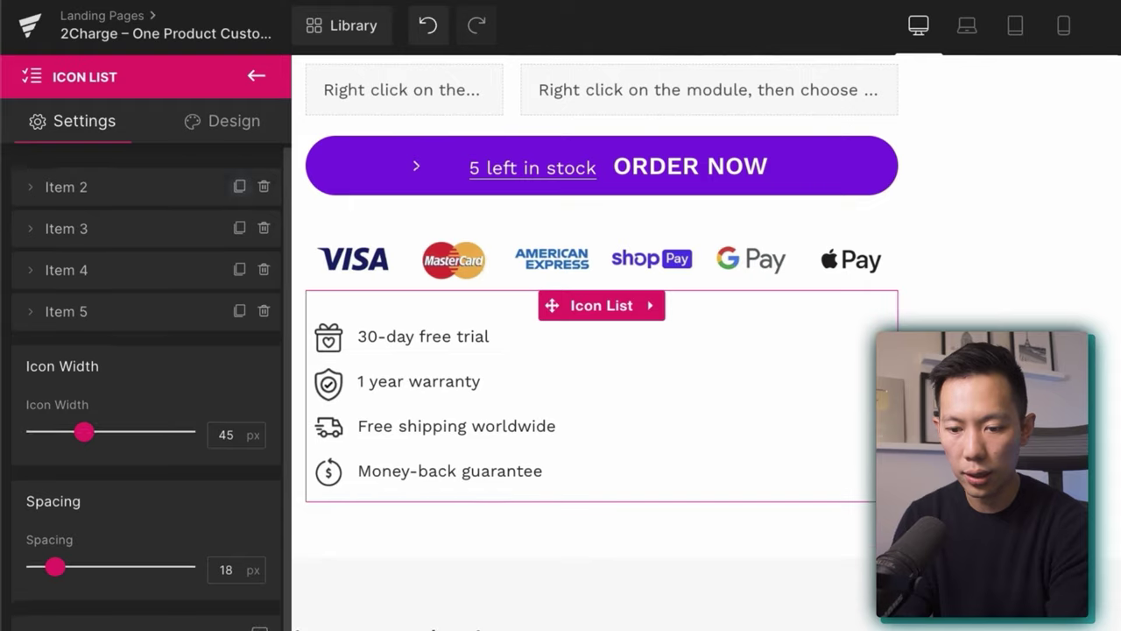
{"action": "scroll", "coordinate": [388, 312], "scroll_direction": "up", "scroll_amount": 15}
{"action": "scroll", "coordinate": [313, 248], "scroll_direction": "down", "scroll_amount": 10}
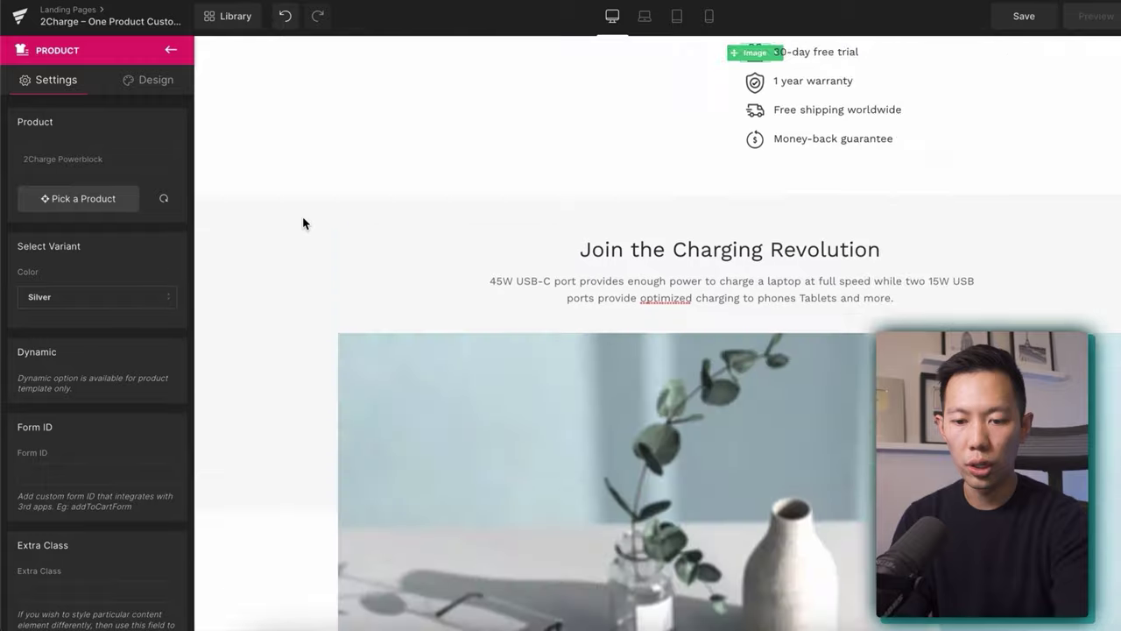
Set the lifestyle image row's background to purple #7714fa at roughly 0.46 opacity.
{"action": "scroll", "coordinate": [280, 263], "scroll_direction": "down", "scroll_amount": 5}
{"action": "left_click", "coordinate": [261, 316]}
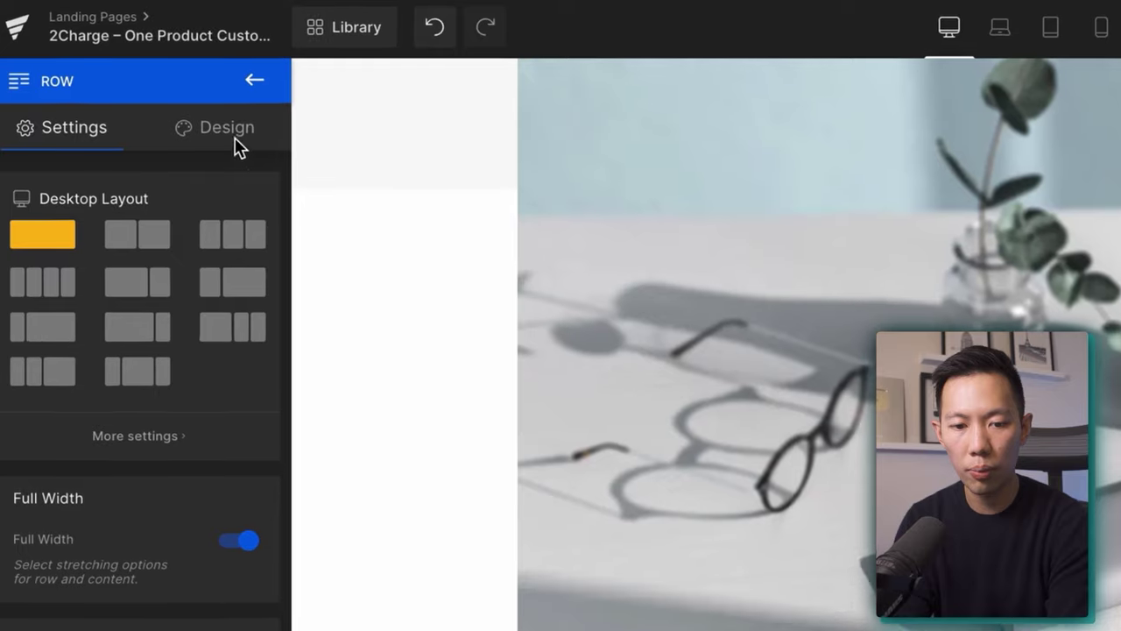
{"action": "left_click", "coordinate": [159, 88]}
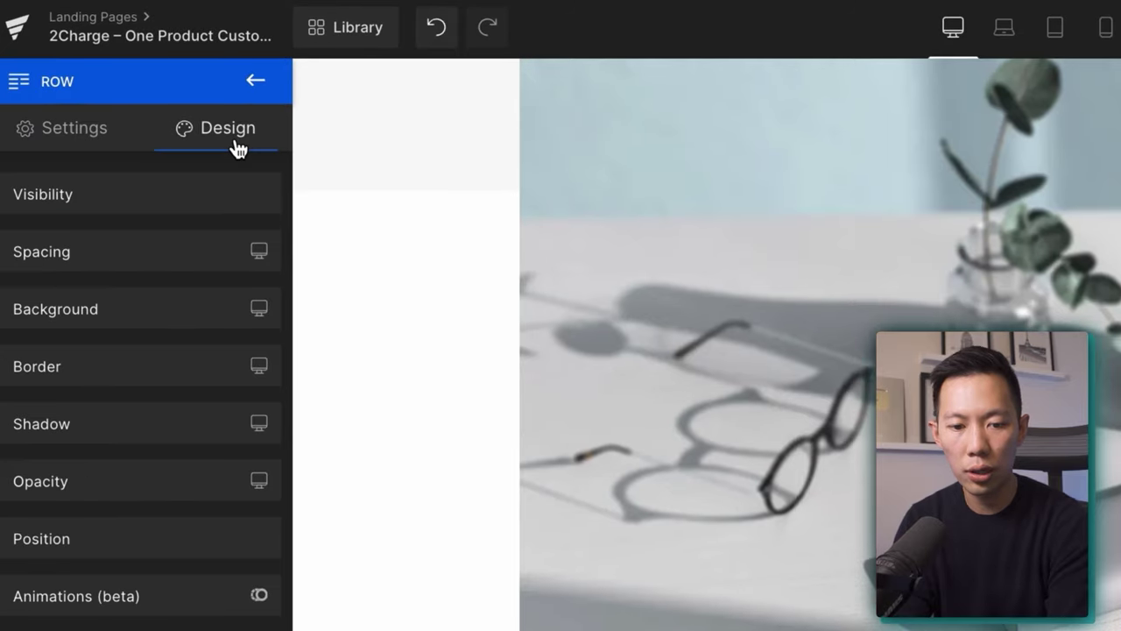
{"action": "left_click", "coordinate": [133, 313]}
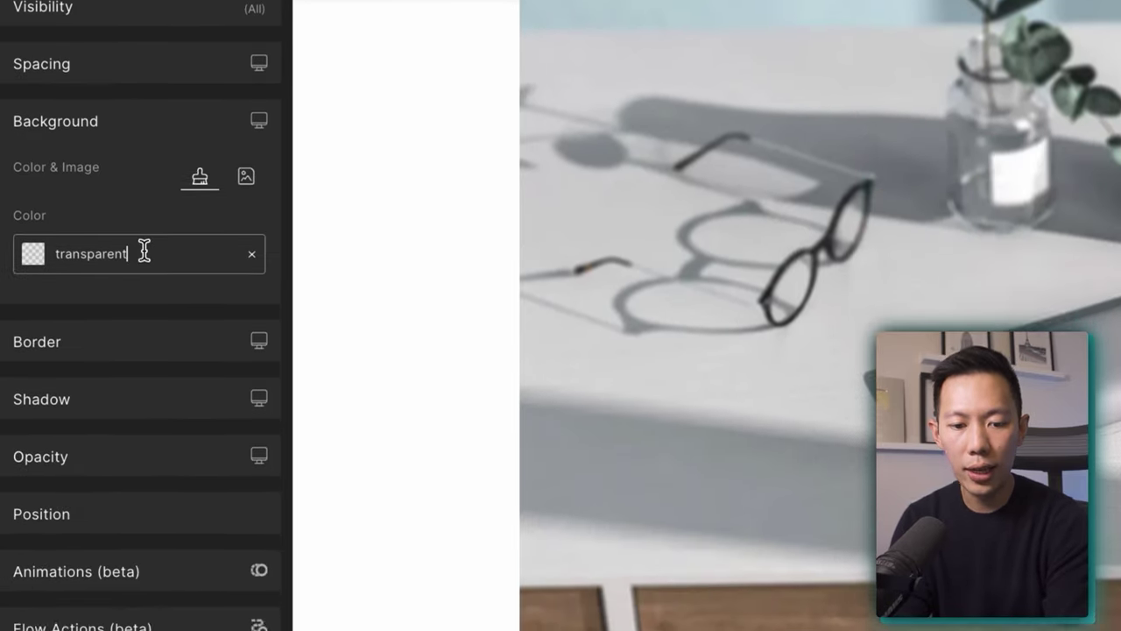
{"action": "left_click", "coordinate": [123, 430]}
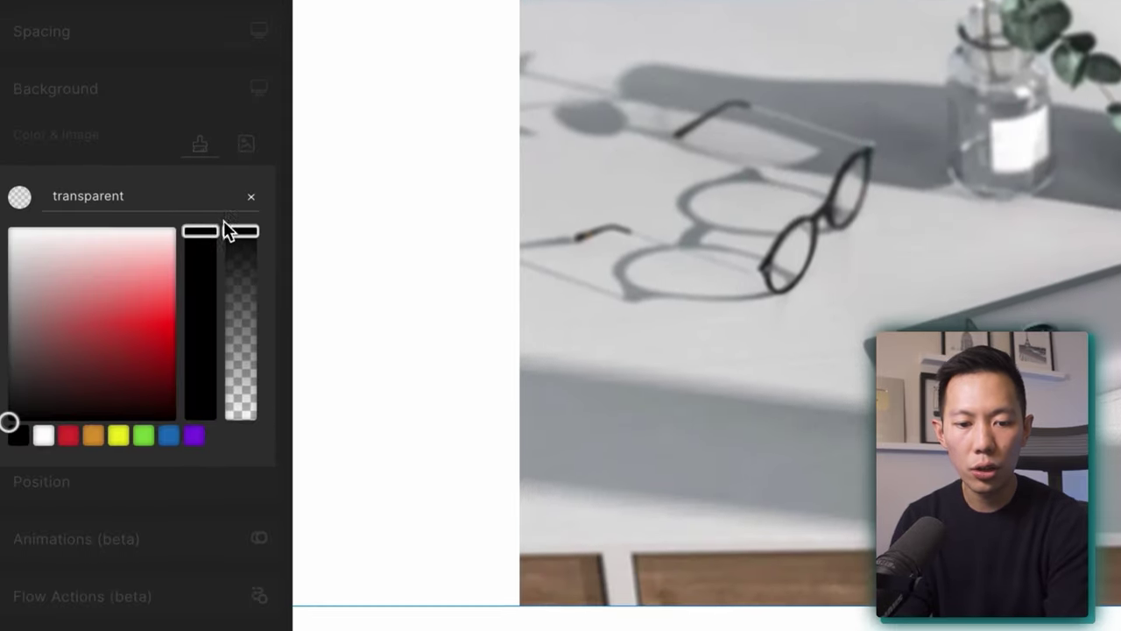
{"action": "left_click", "coordinate": [248, 230]}
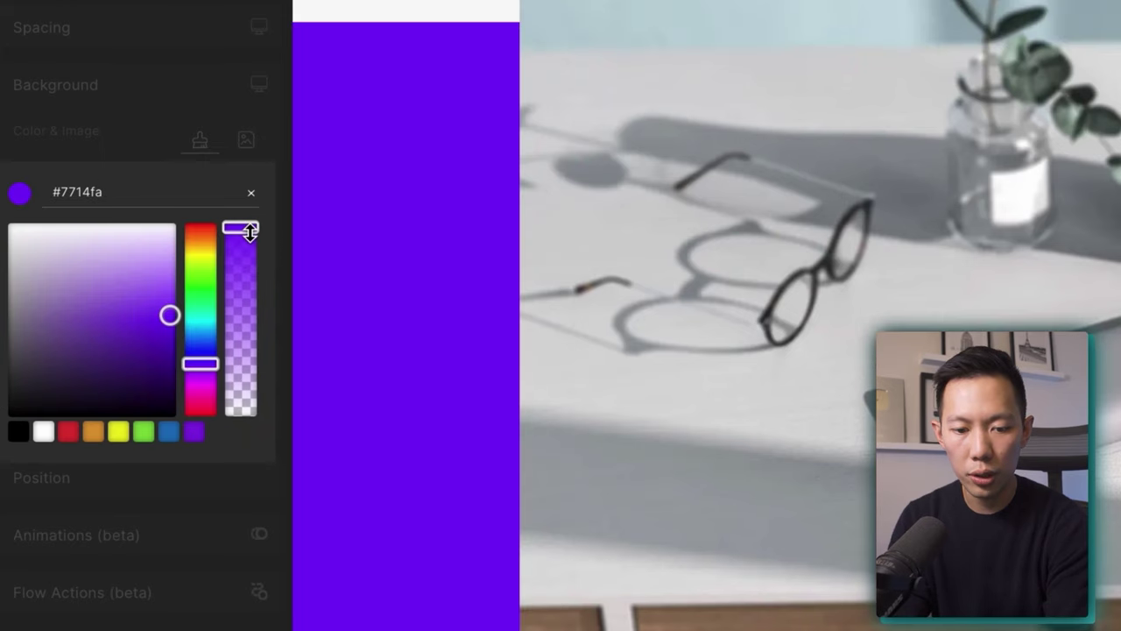
{"action": "left_click_drag", "start_coordinate": [250, 247], "coordinate": [239, 351]}
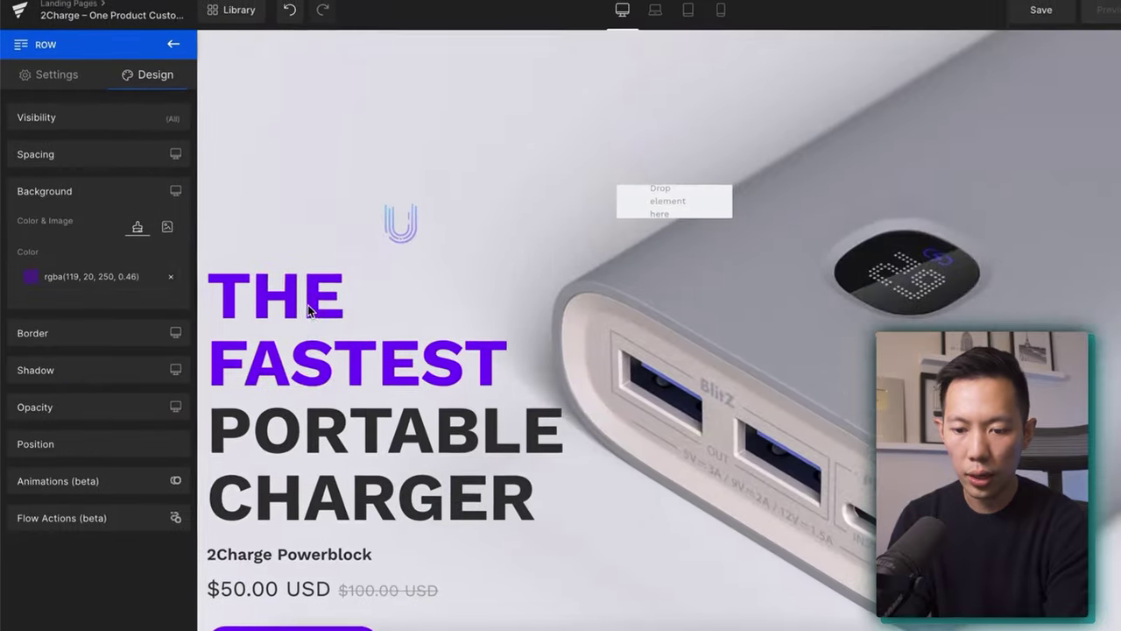
{"action": "scroll", "coordinate": [308, 305], "scroll_direction": "down", "scroll_amount": 20}
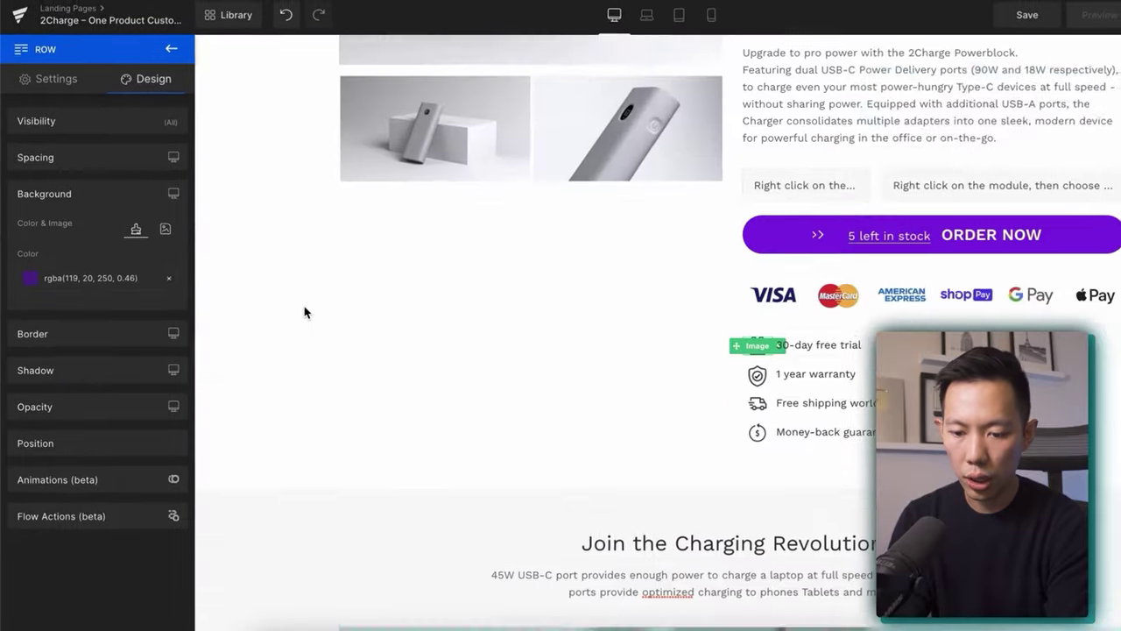
{"action": "scroll", "coordinate": [303, 310], "scroll_direction": "down", "scroll_amount": 3}
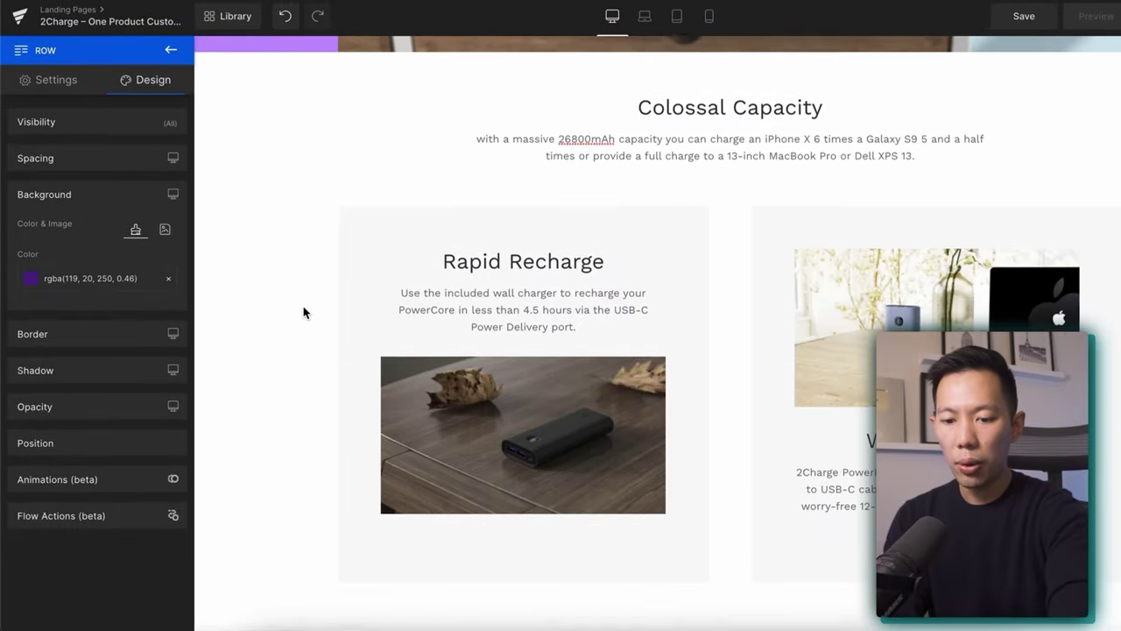
{"action": "scroll", "coordinate": [318, 277], "scroll_direction": "up", "scroll_amount": 1}
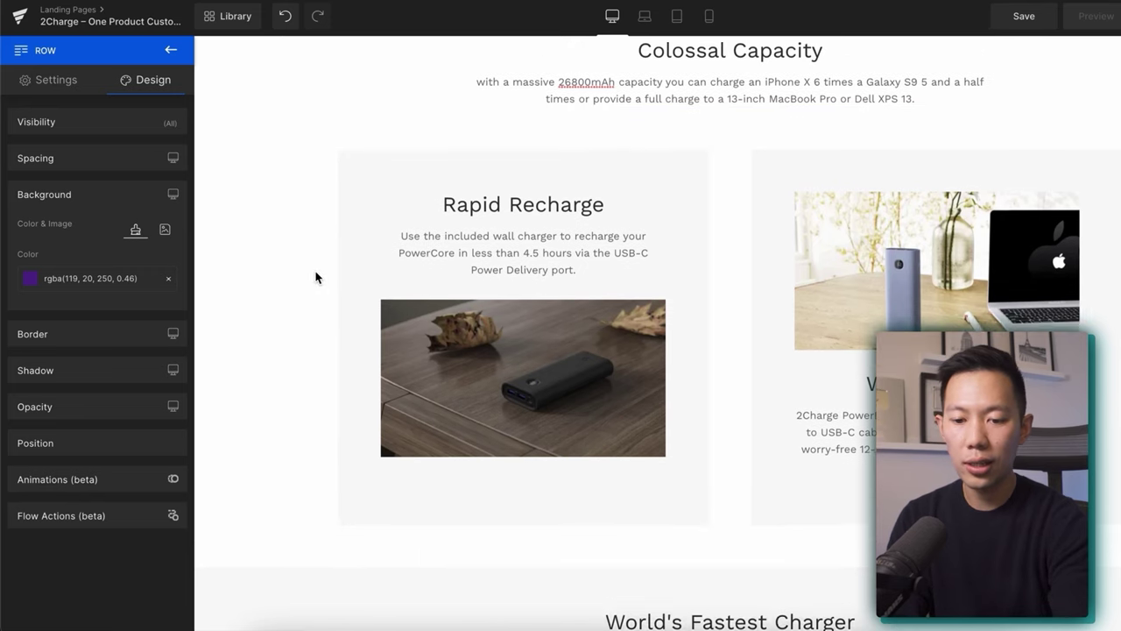
{"action": "scroll", "coordinate": [317, 279], "scroll_direction": "down", "scroll_amount": 6}
{"action": "scroll", "coordinate": [314, 280], "scroll_direction": "down", "scroll_amount": 3}
{"action": "left_click", "coordinate": [726, 331]}
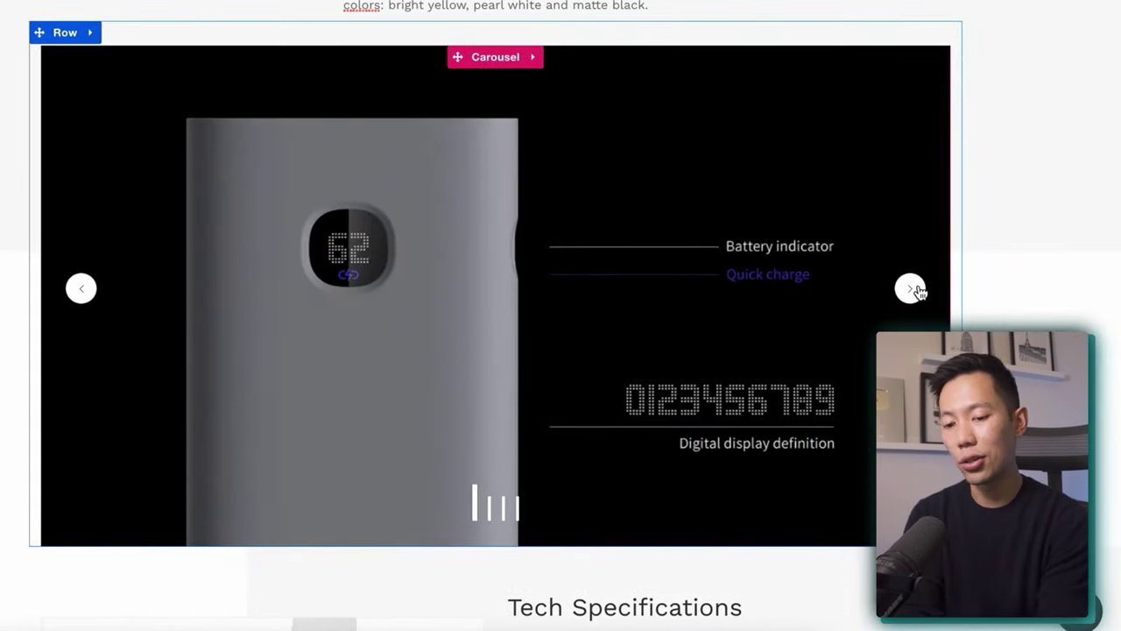
{"action": "left_click", "coordinate": [910, 289]}
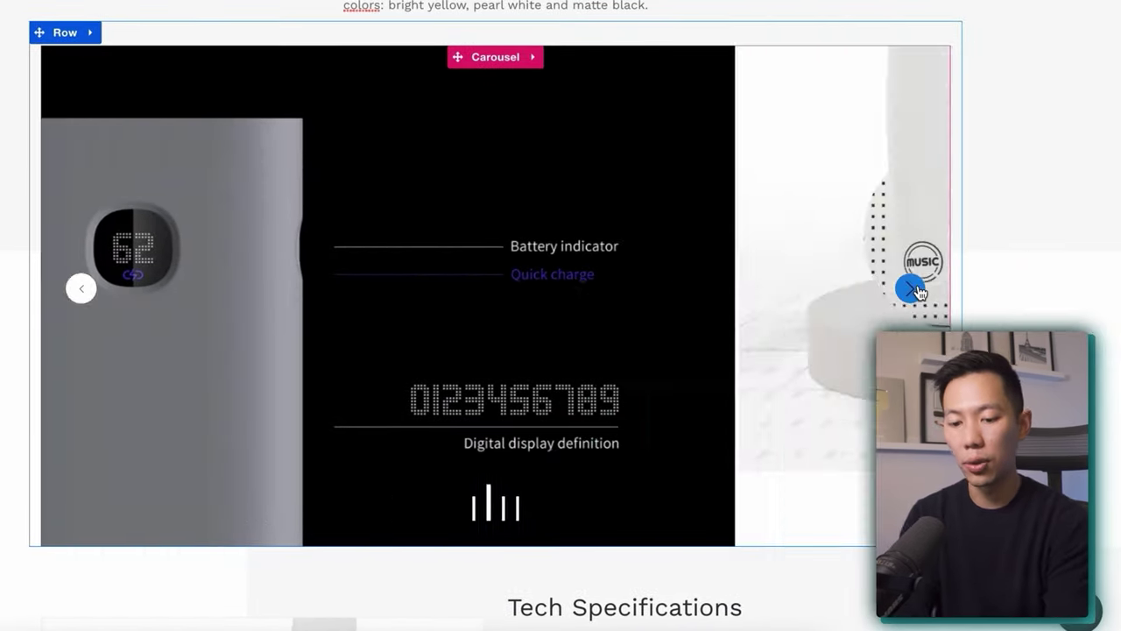
{"action": "scroll", "coordinate": [919, 219], "scroll_direction": "down", "scroll_amount": 5}
{"action": "left_click", "coordinate": [922, 216]}
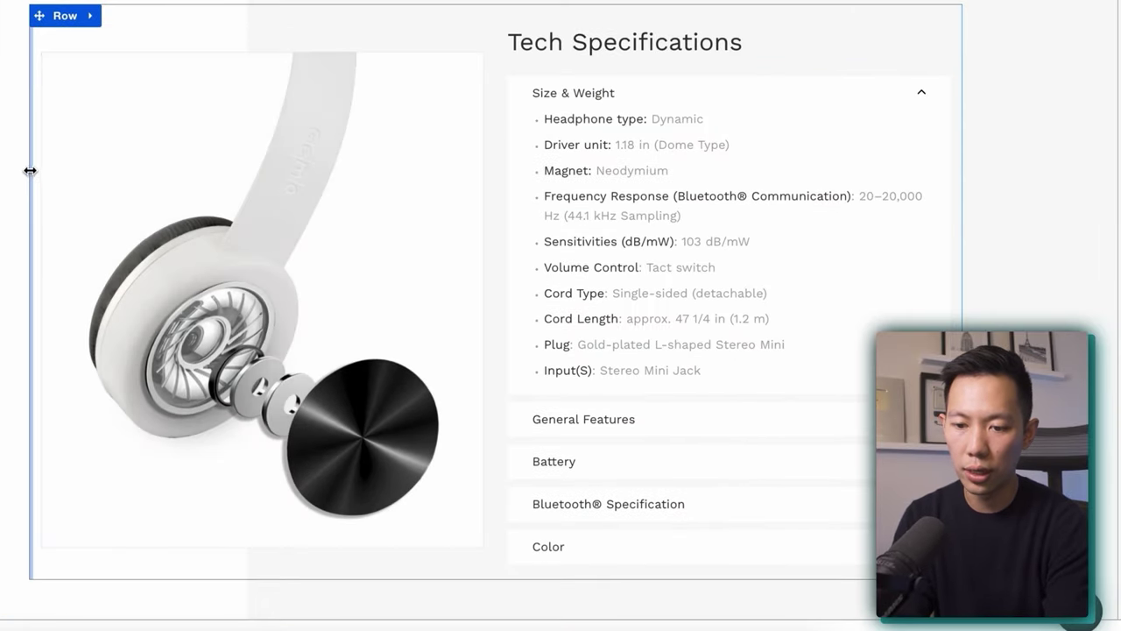
{"action": "scroll", "coordinate": [45, 181], "scroll_direction": "down", "scroll_amount": 4}
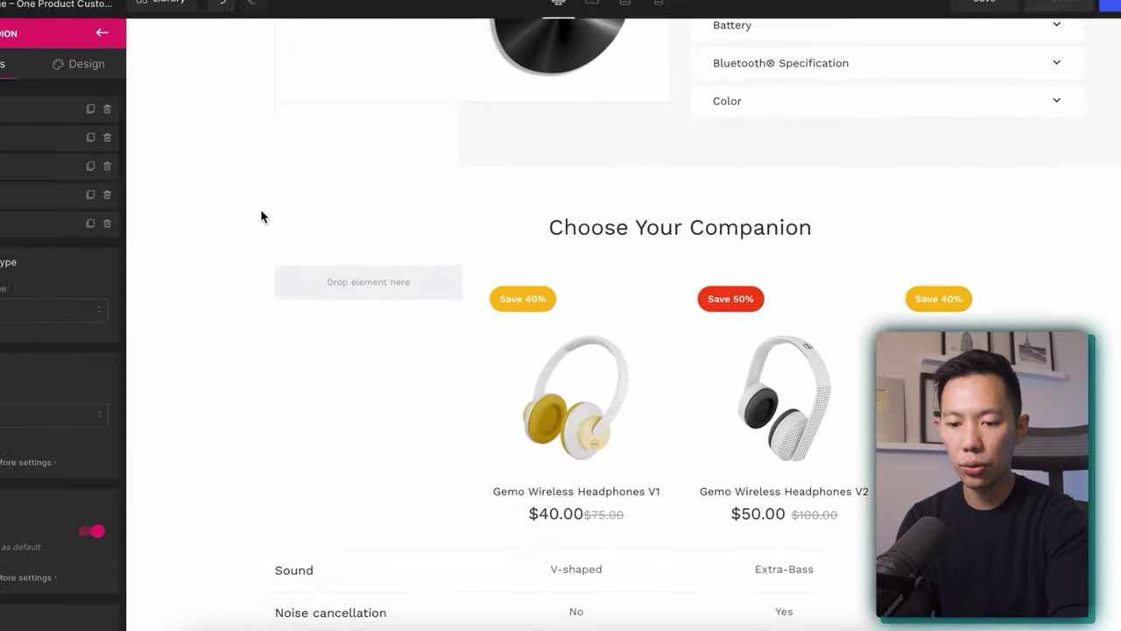
{"action": "scroll", "coordinate": [311, 225], "scroll_direction": "down", "scroll_amount": 2}
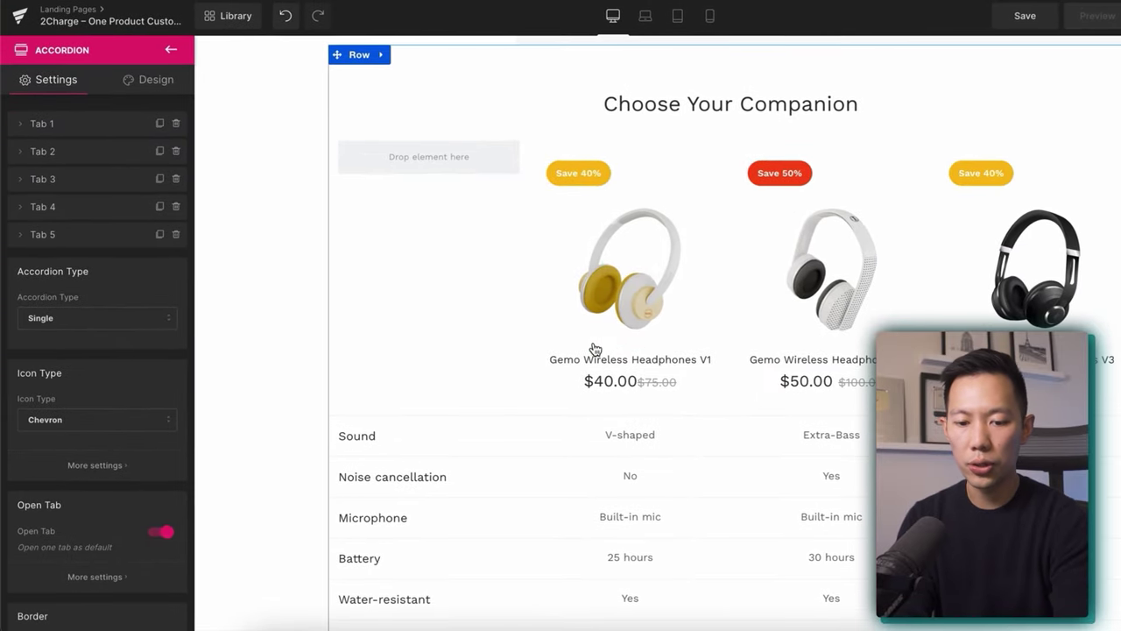
{"action": "scroll", "coordinate": [592, 347], "scroll_direction": "down", "scroll_amount": 3}
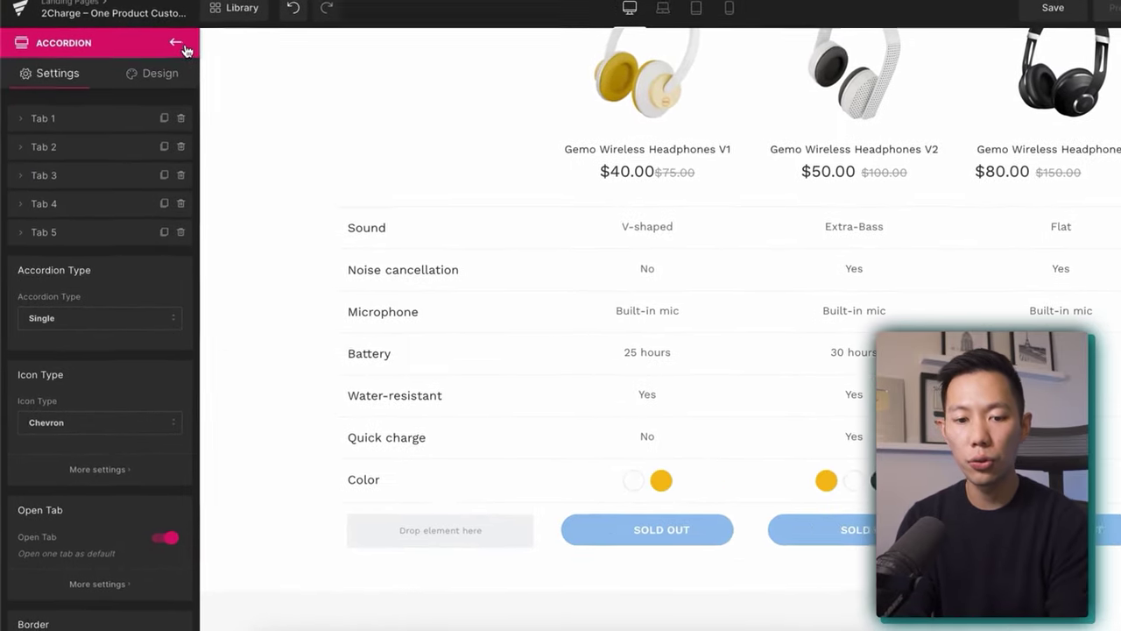
Drag a Social Share block beneath the headphone comparison table.
{"action": "left_click", "coordinate": [173, 45]}
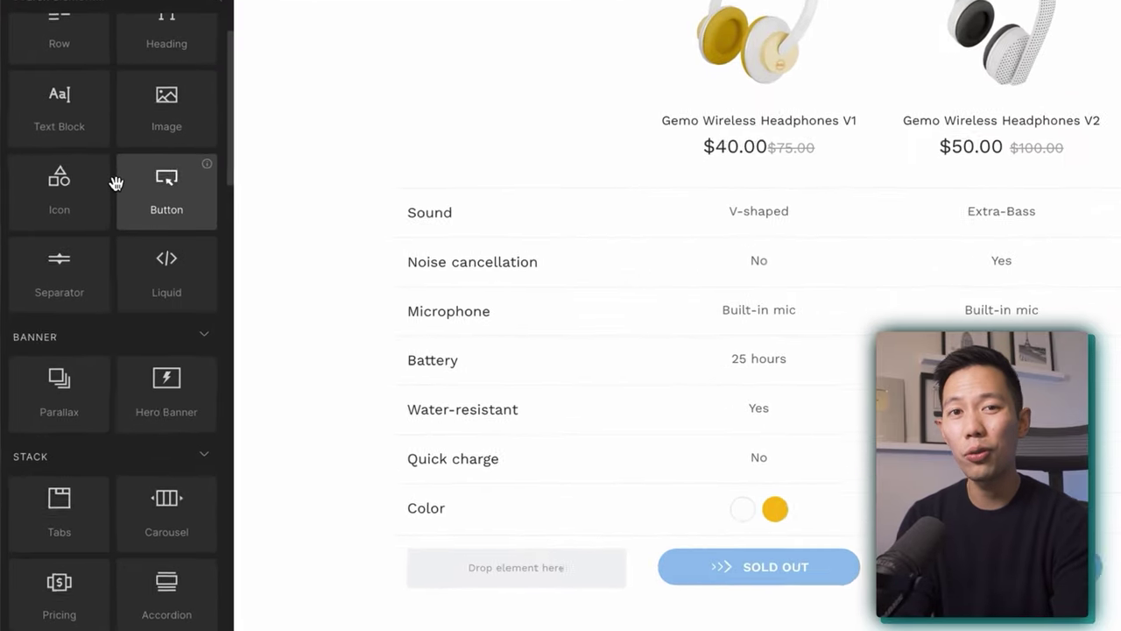
{"action": "scroll", "coordinate": [132, 158], "scroll_direction": "down", "scroll_amount": 5}
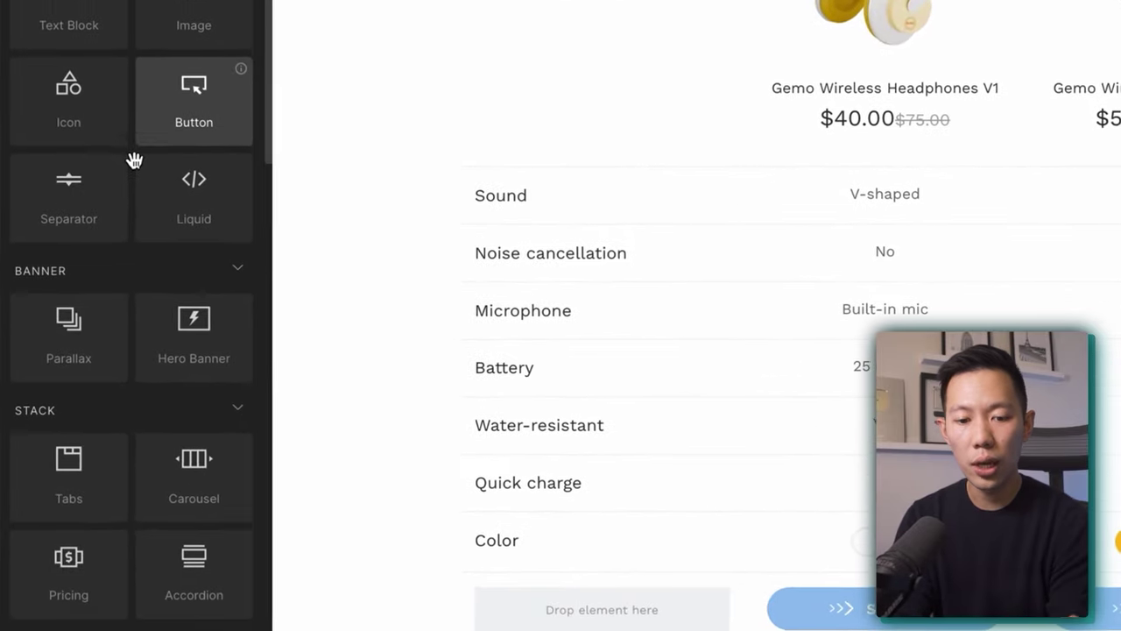
{"action": "scroll", "coordinate": [151, 292], "scroll_direction": "down", "scroll_amount": 8}
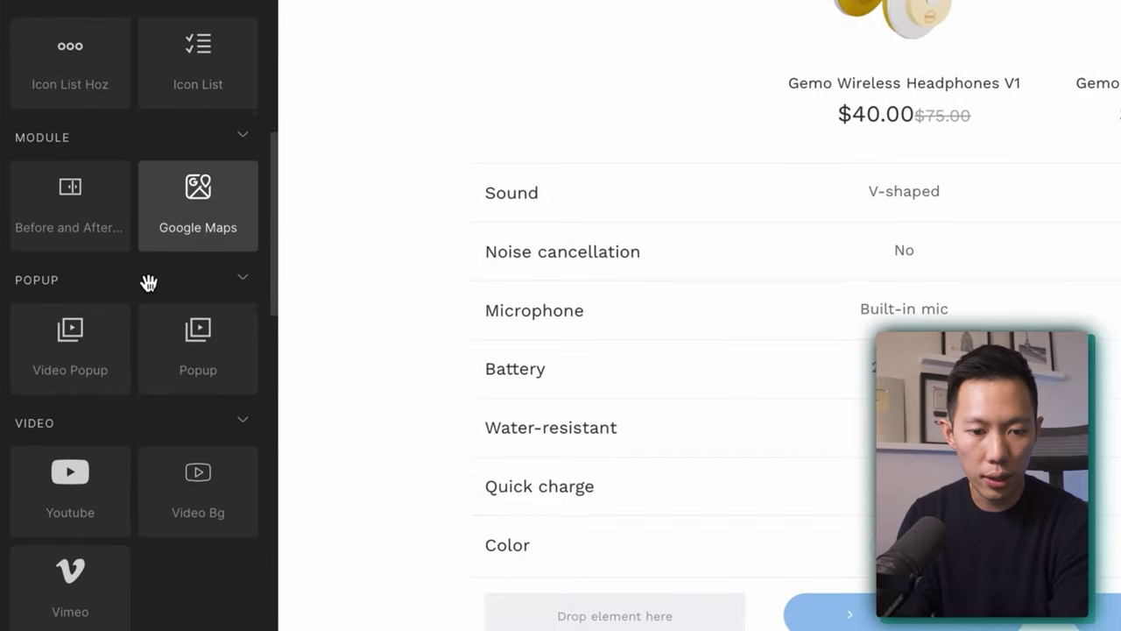
{"action": "scroll", "coordinate": [151, 292], "scroll_direction": "up", "scroll_amount": 8}
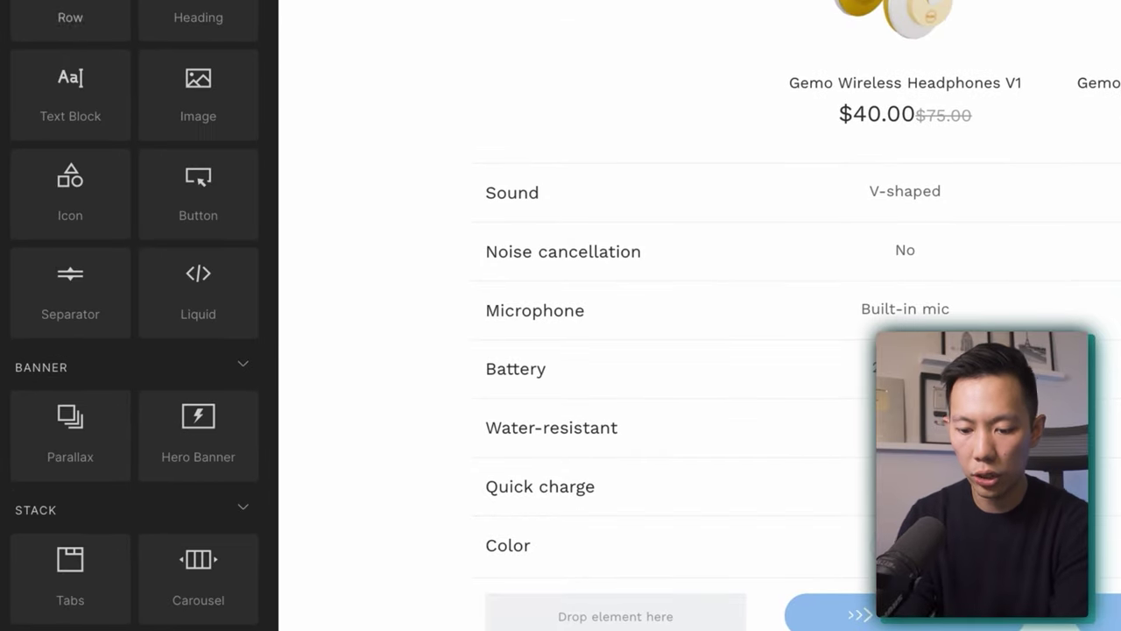
{"action": "scroll", "coordinate": [150, 291], "scroll_direction": "down", "scroll_amount": 10}
{"action": "scroll", "coordinate": [395, 350], "scroll_direction": "down", "scroll_amount": 5}
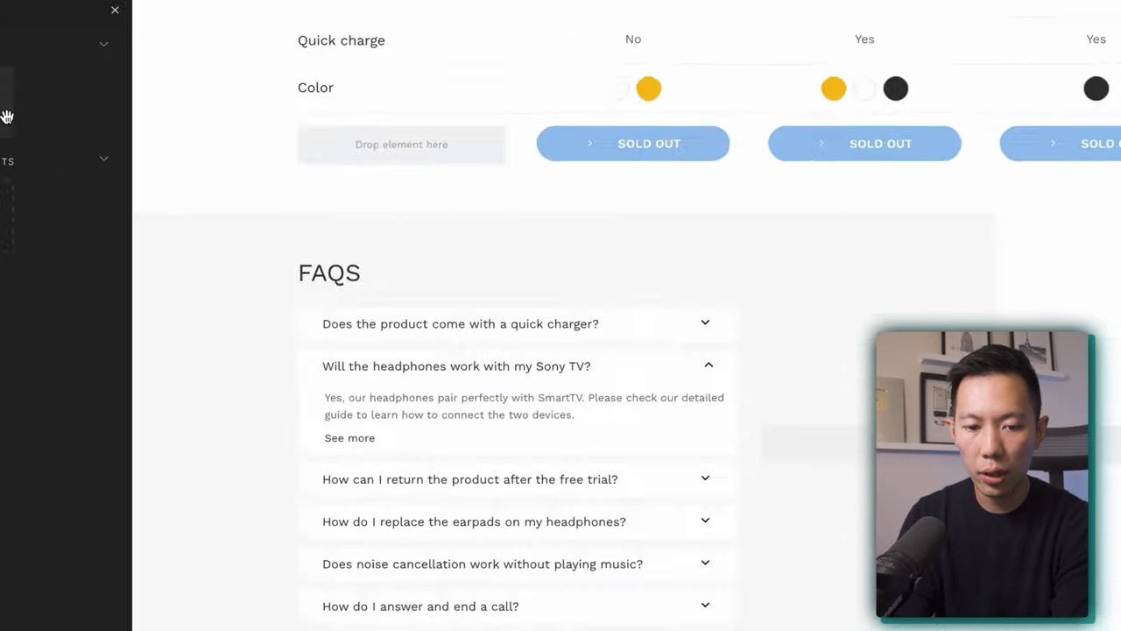
{"action": "left_click_drag", "start_coordinate": [108, 160], "coordinate": [543, 195]}
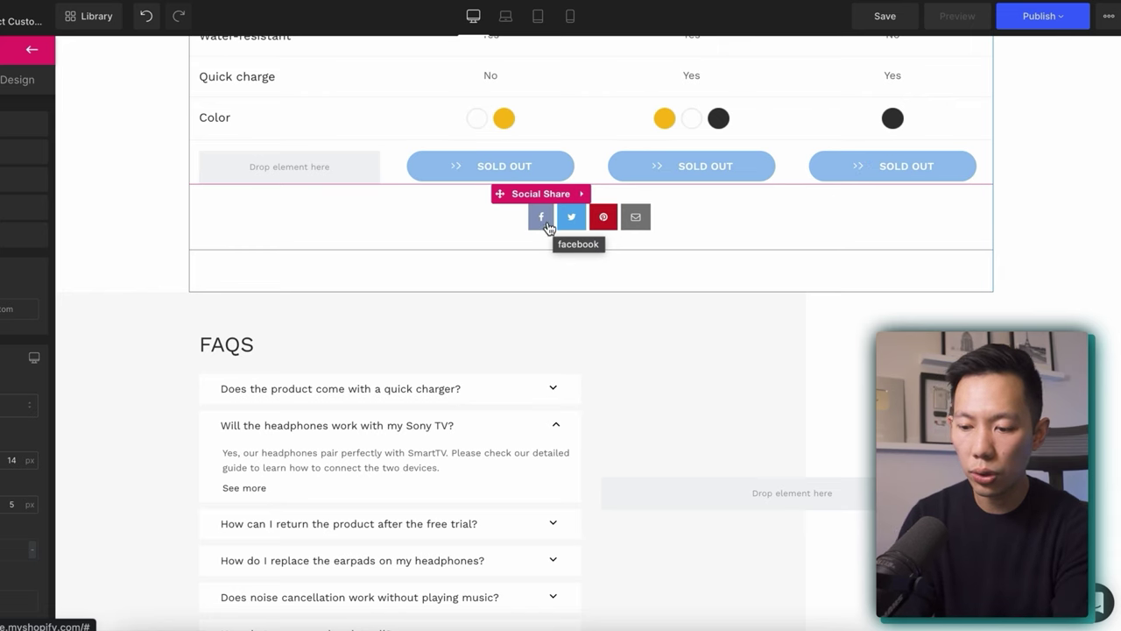
Search the element library for 'before af'.
{"action": "left_click", "coordinate": [31, 49]}
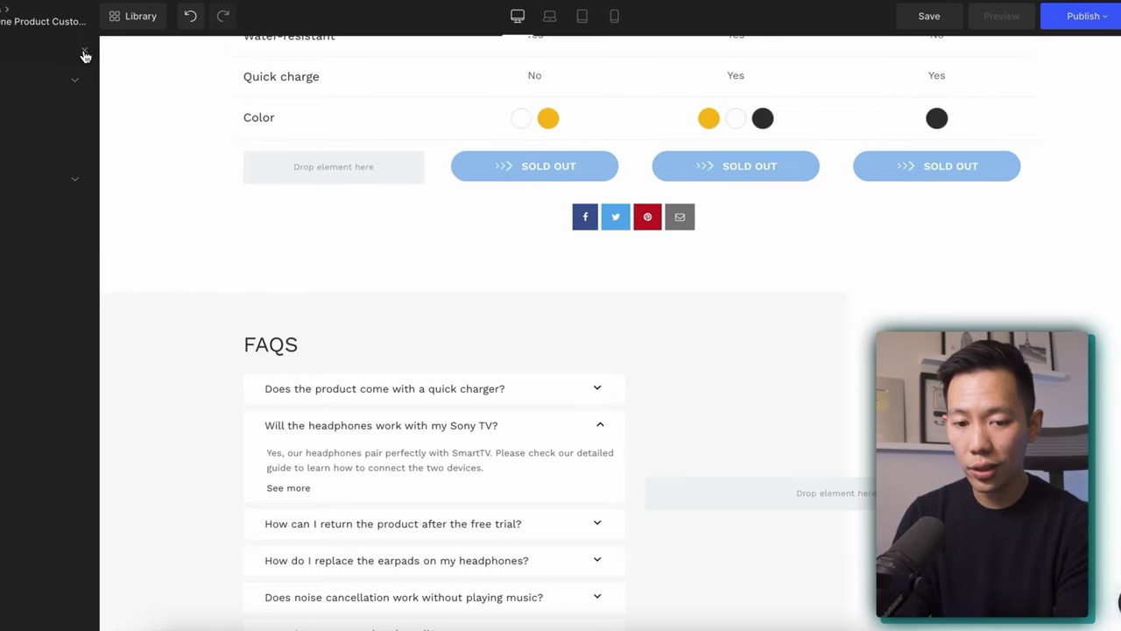
{"action": "scroll", "coordinate": [157, 296], "scroll_direction": "down", "scroll_amount": 5}
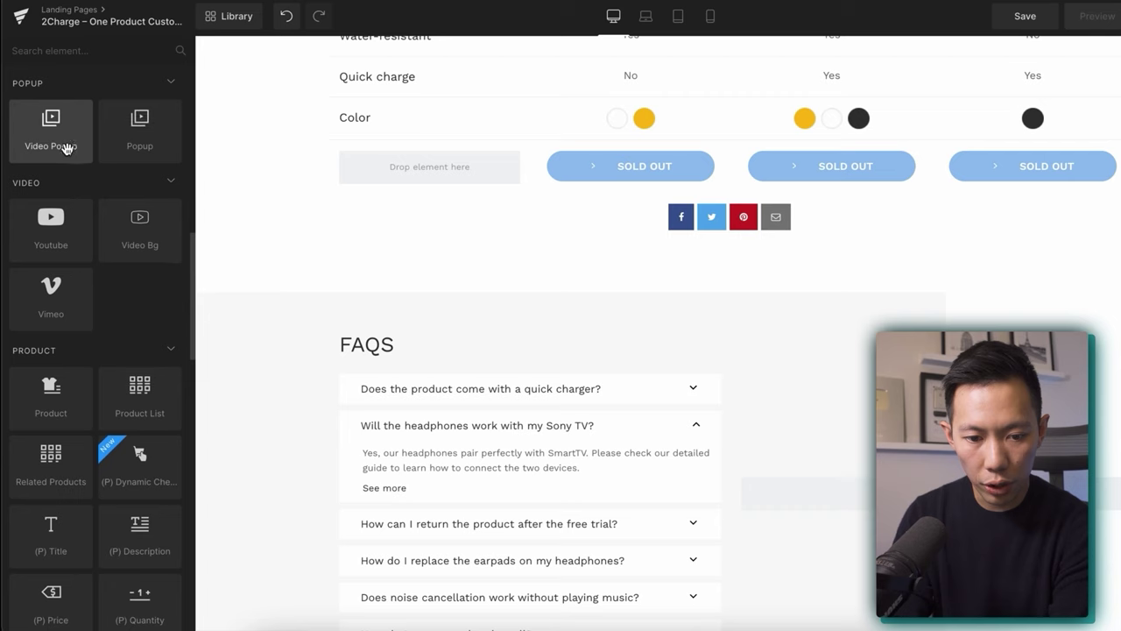
{"action": "scroll", "coordinate": [66, 180], "scroll_direction": "down", "scroll_amount": 10}
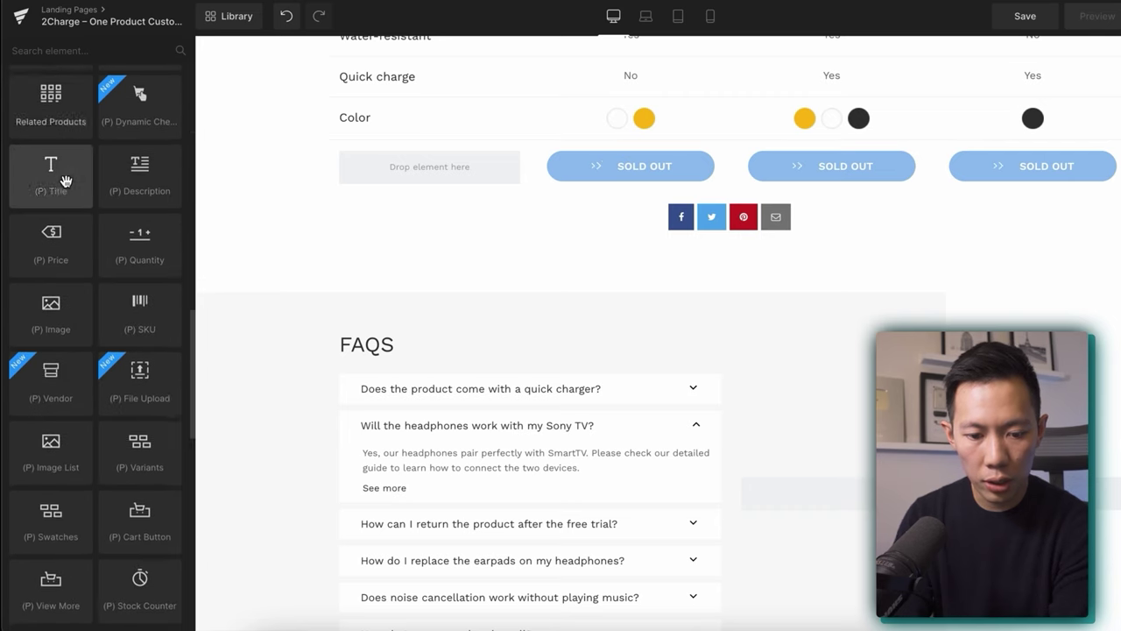
{"action": "type", "text": "b"}
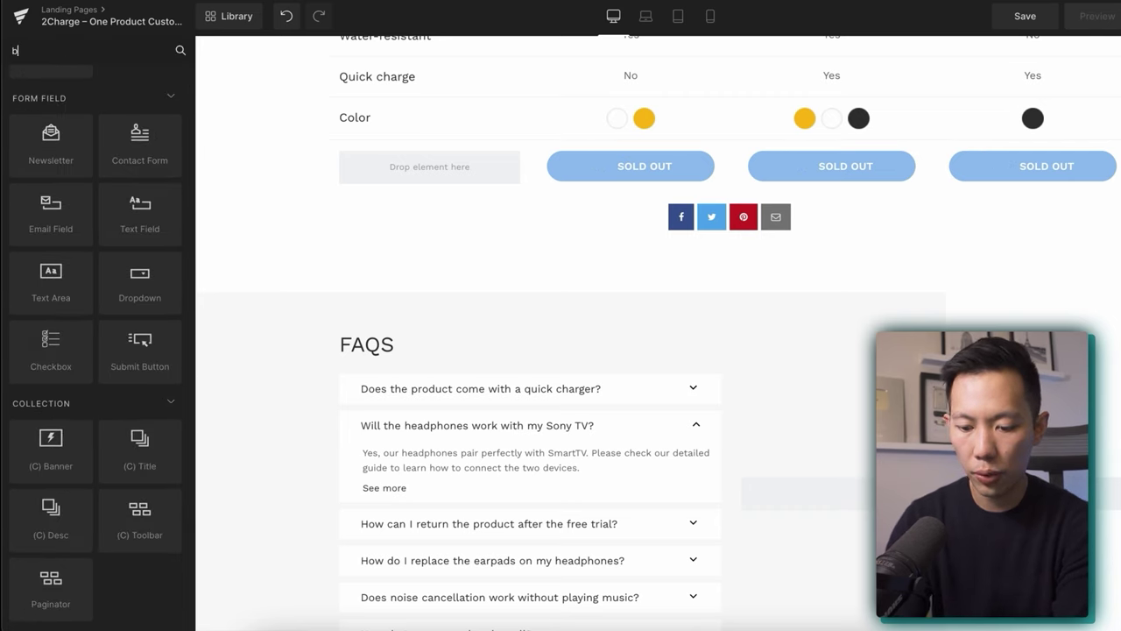
{"action": "type", "text": "efore af"}
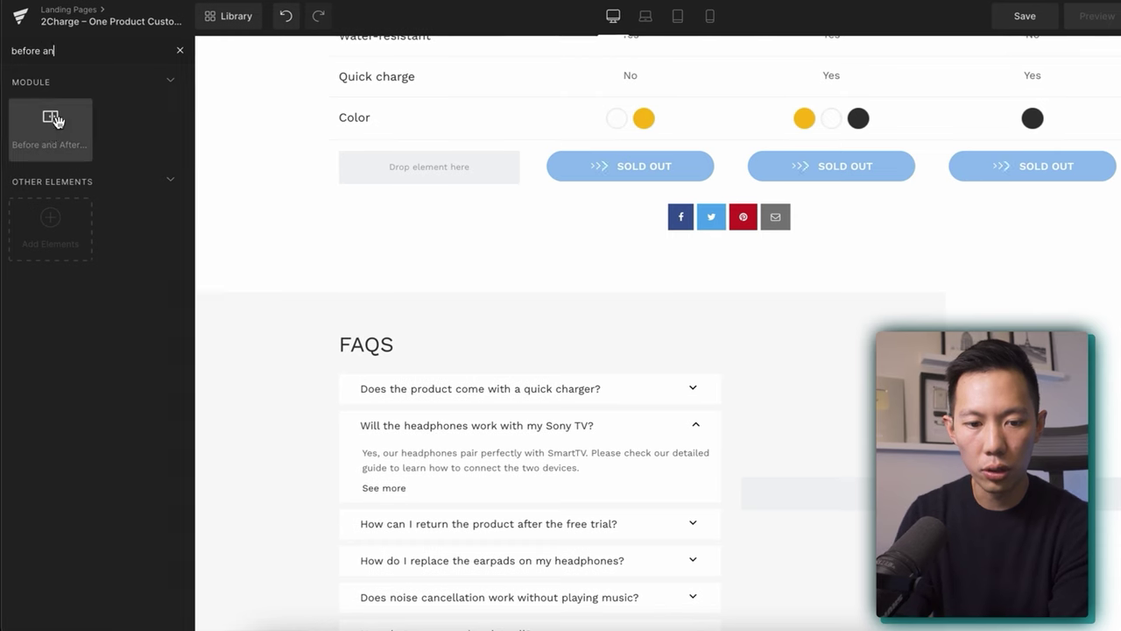
Place the Before and After Images module under the share buttons and preview its divider.
{"action": "left_click_drag", "start_coordinate": [48, 131], "coordinate": [666, 254]}
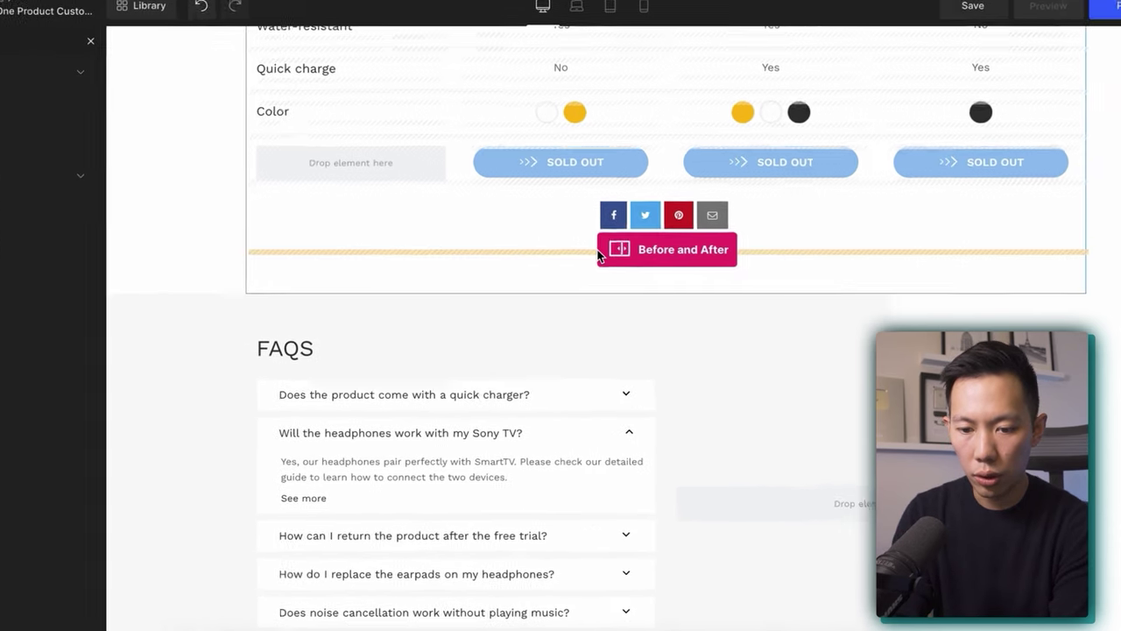
{"action": "left_click_drag", "start_coordinate": [598, 254], "coordinate": [613, 253]}
{"action": "scroll", "coordinate": [521, 283], "scroll_direction": "down", "scroll_amount": 5}
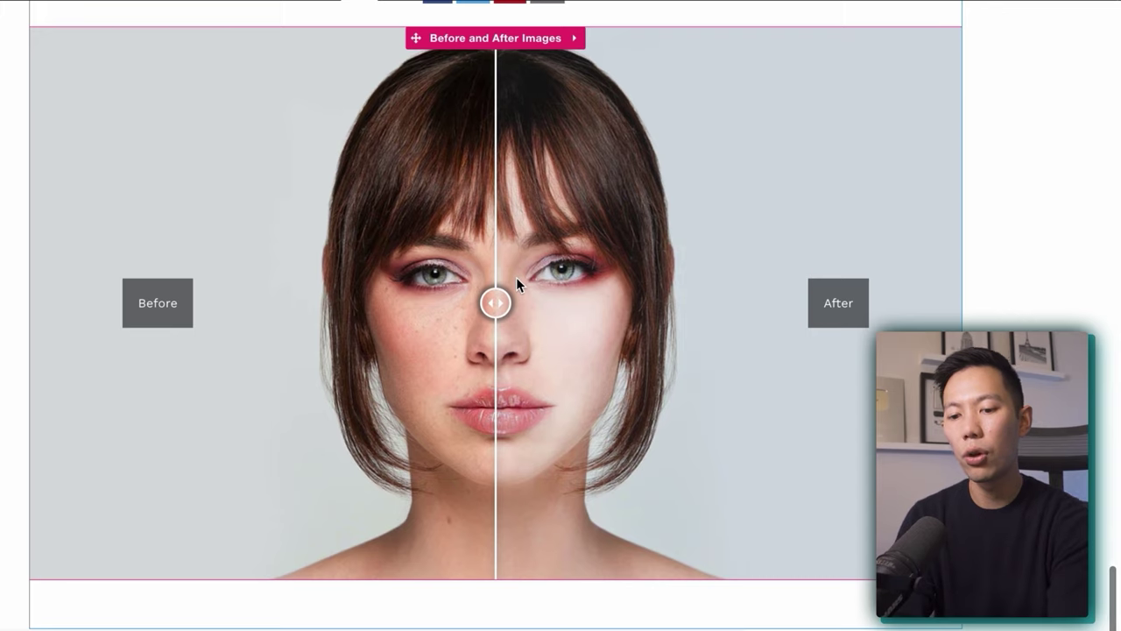
{"action": "left_click_drag", "start_coordinate": [516, 279], "coordinate": [510, 407]}
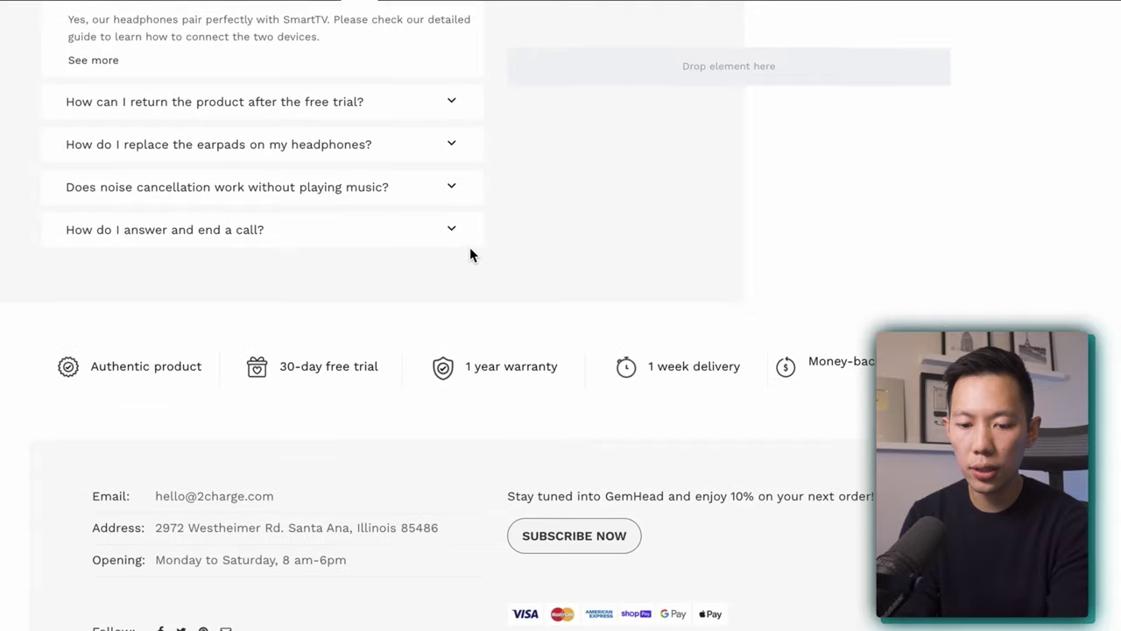
{"action": "scroll", "coordinate": [470, 253], "scroll_direction": "up", "scroll_amount": 3}
Replace 'Sephora USA' with '2Charge' in the footer copyright line.
{"action": "scroll", "coordinate": [461, 271], "scroll_direction": "down", "scroll_amount": 5}
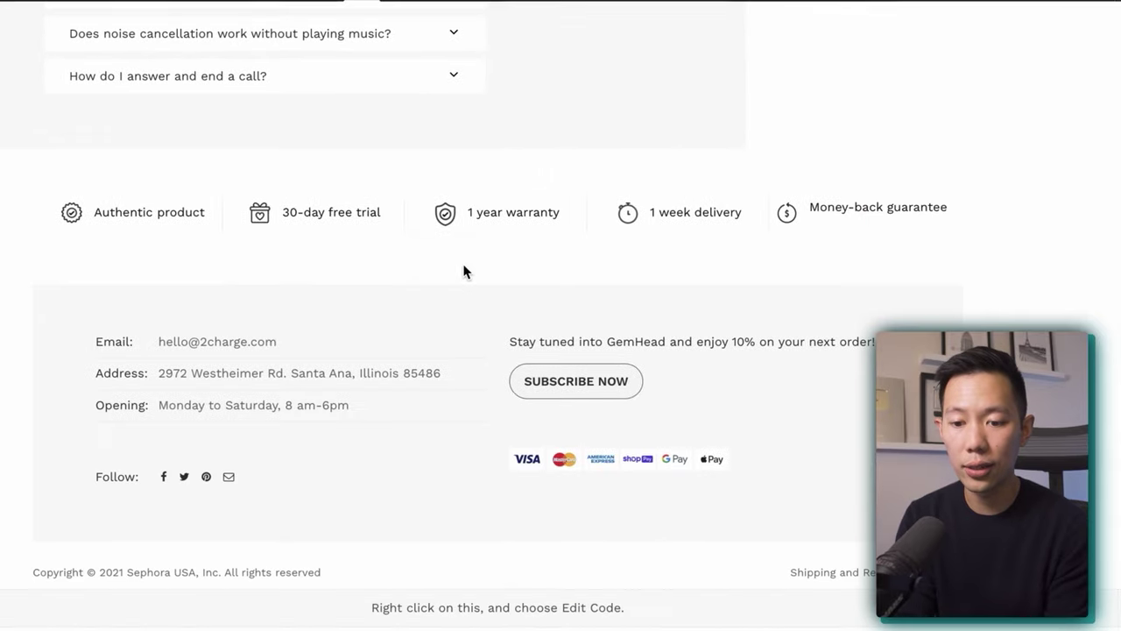
{"action": "left_click", "coordinate": [182, 504]}
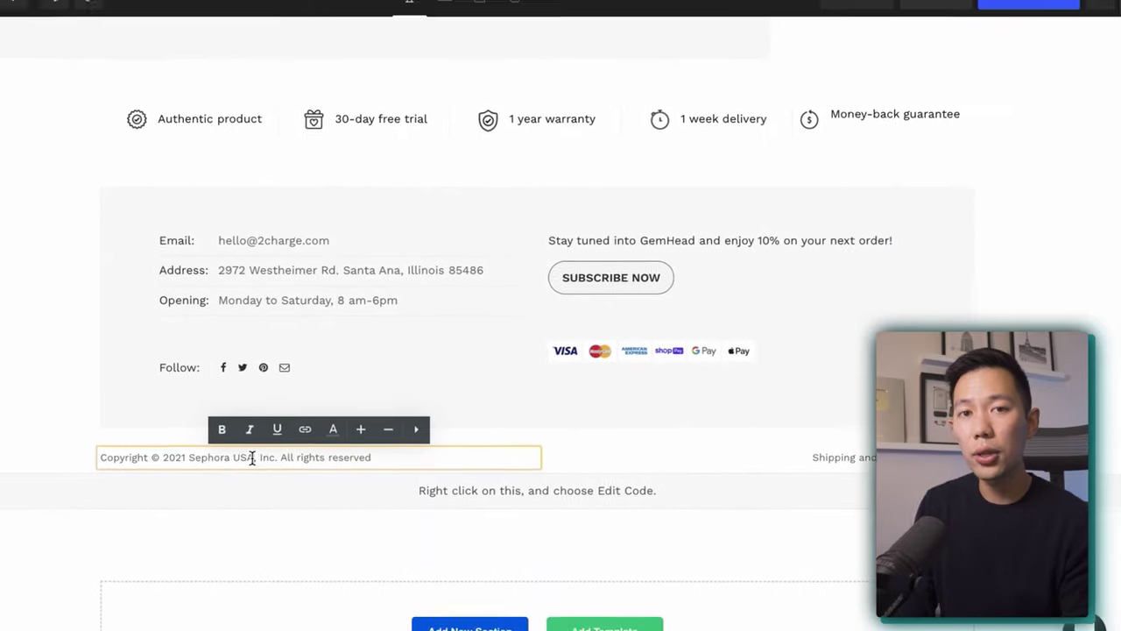
{"action": "left_click_drag", "start_coordinate": [141, 505], "coordinate": [233, 505]}
{"action": "type", "text": "2Charge"}
{"action": "scroll", "coordinate": [132, 350], "scroll_direction": "up", "scroll_amount": 20}
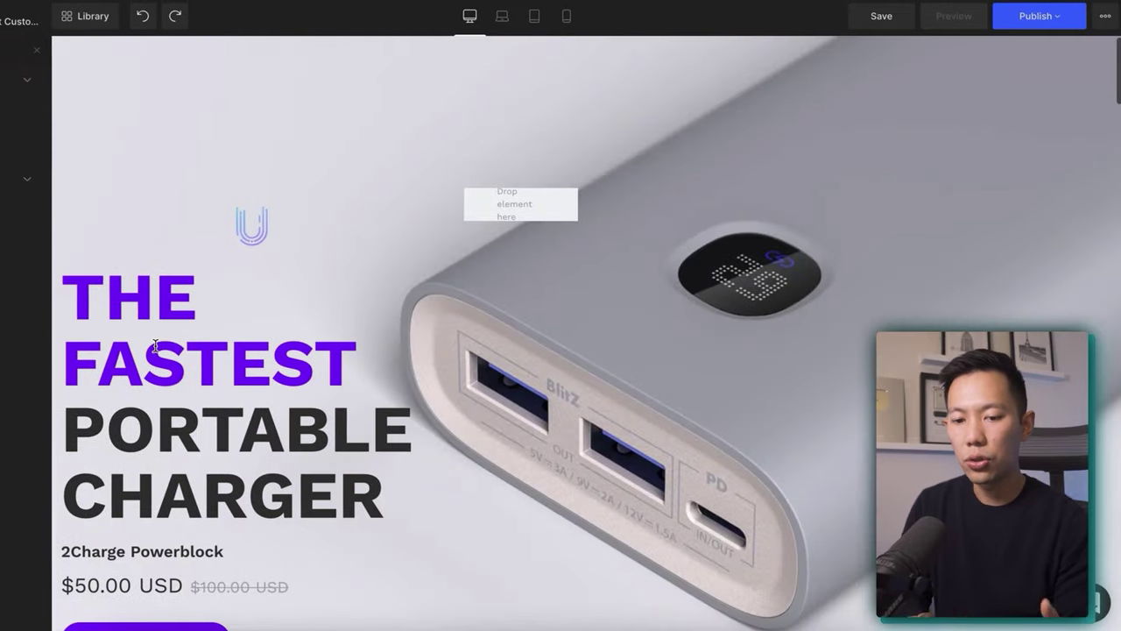
{"action": "scroll", "coordinate": [155, 344], "scroll_direction": "down", "scroll_amount": 3}
{"action": "scroll", "coordinate": [155, 344], "scroll_direction": "up", "scroll_amount": 3}
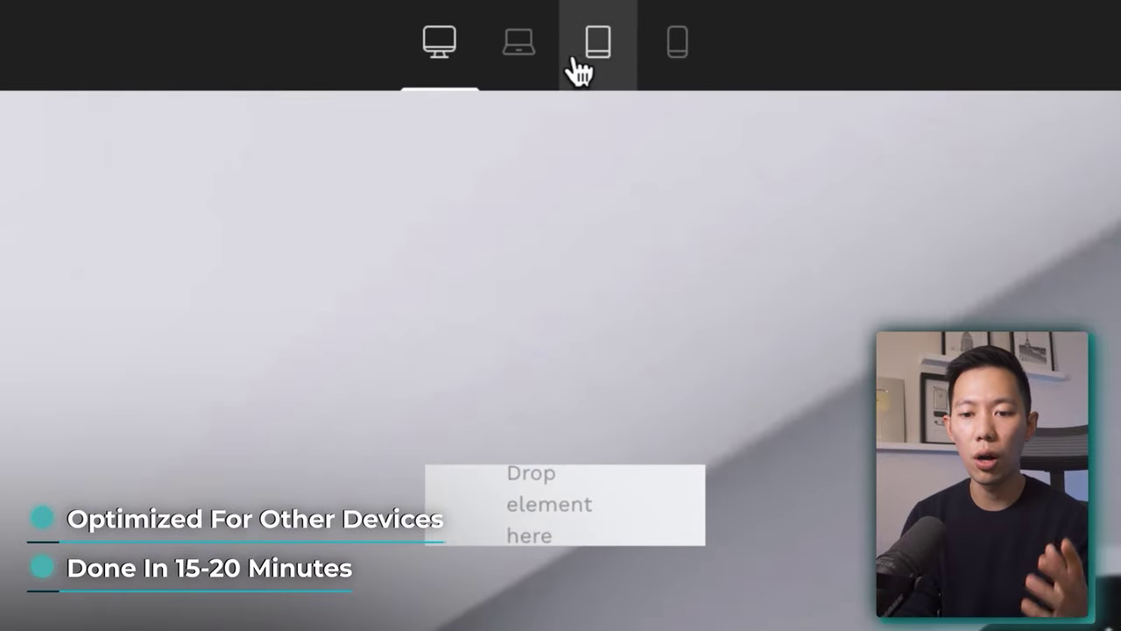
{"action": "left_click", "coordinate": [588, 63]}
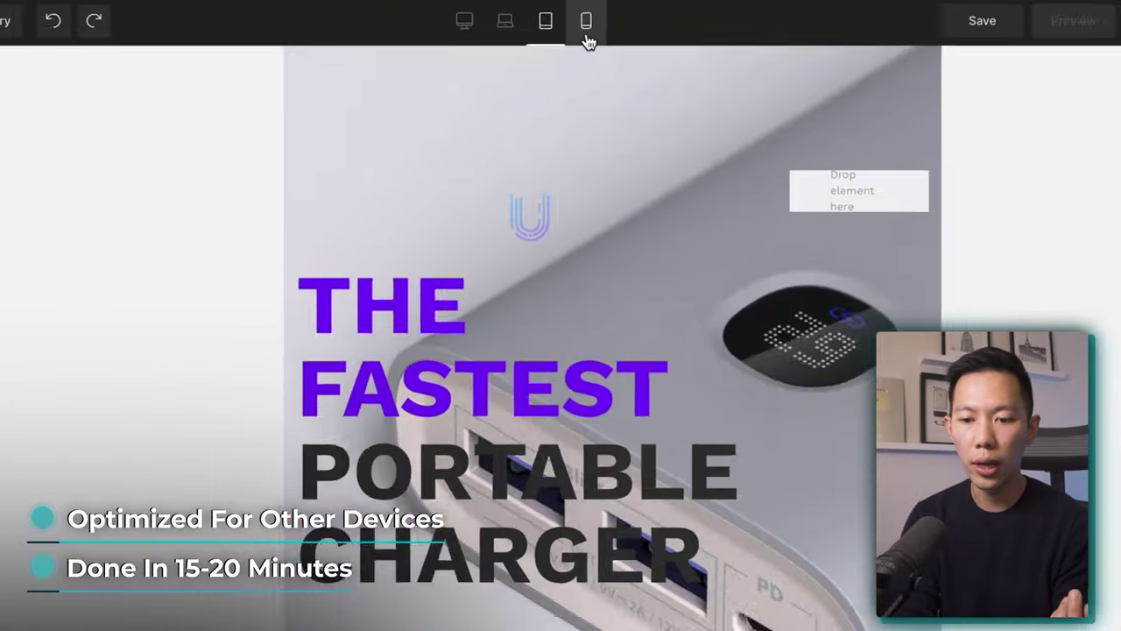
{"action": "left_click", "coordinate": [587, 37]}
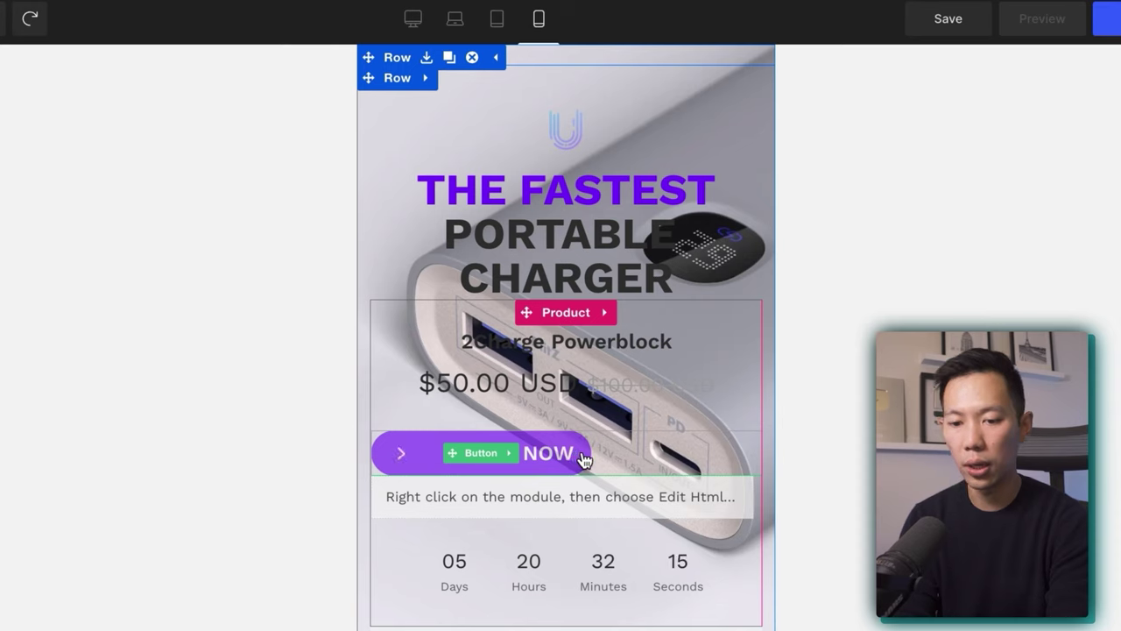
{"action": "left_click", "coordinate": [409, 19]}
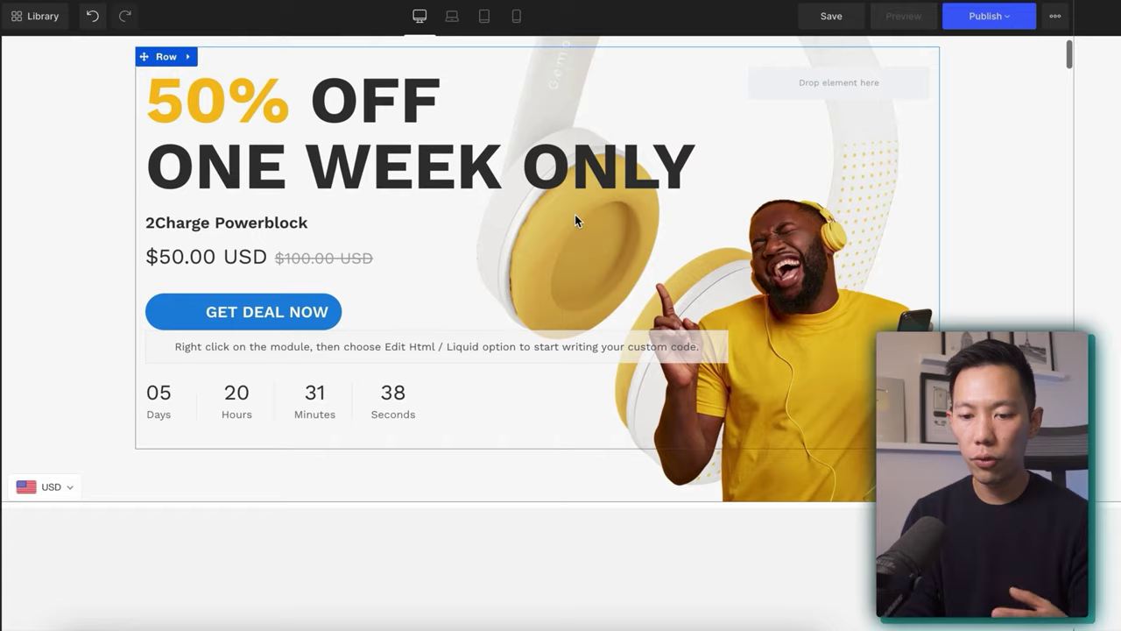
{"action": "scroll", "coordinate": [574, 213], "scroll_direction": "up", "scroll_amount": 1}
{"action": "scroll", "coordinate": [575, 214], "scroll_direction": "down", "scroll_amount": 2}
{"action": "scroll", "coordinate": [575, 214], "scroll_direction": "down", "scroll_amount": 15}
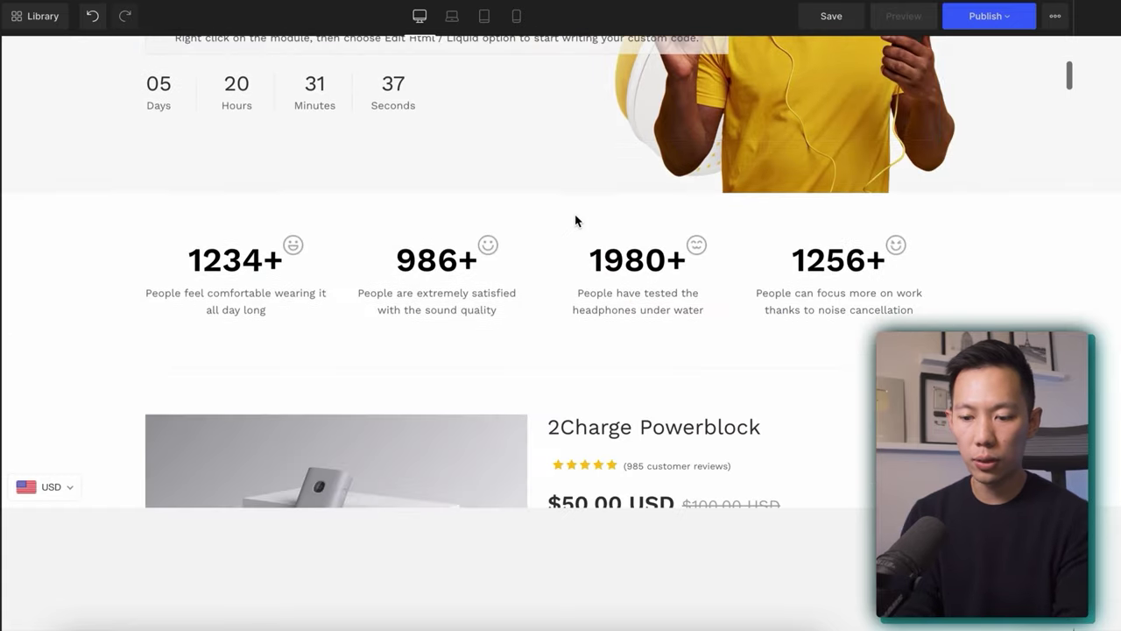
{"action": "scroll", "coordinate": [525, 238], "scroll_direction": "down", "scroll_amount": 15}
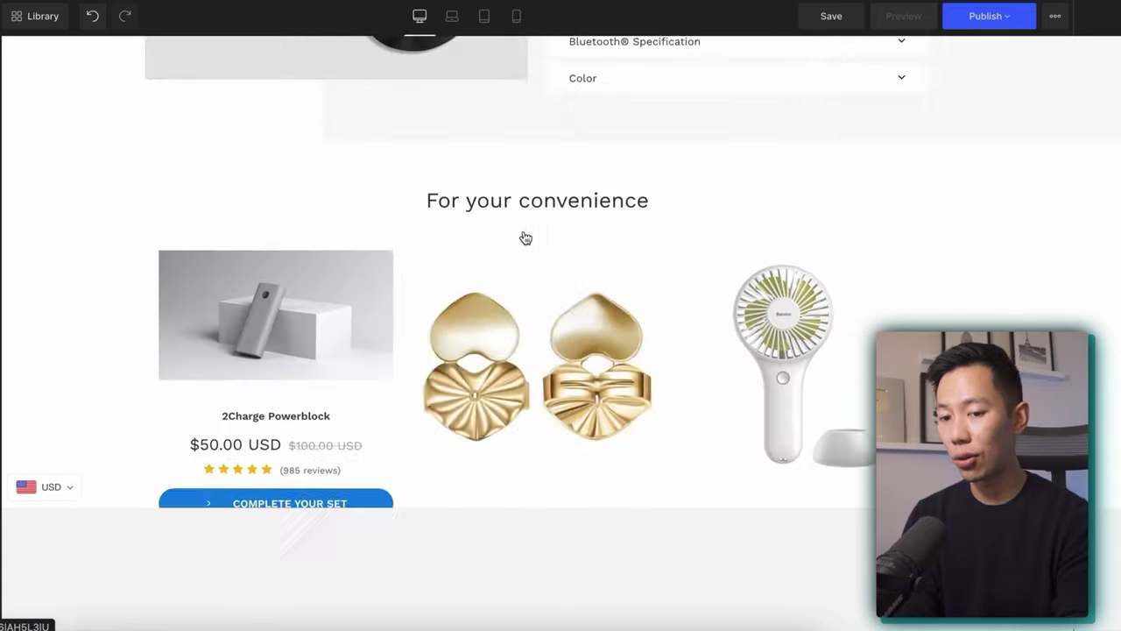
{"action": "scroll", "coordinate": [567, 123], "scroll_direction": "down", "scroll_amount": 2}
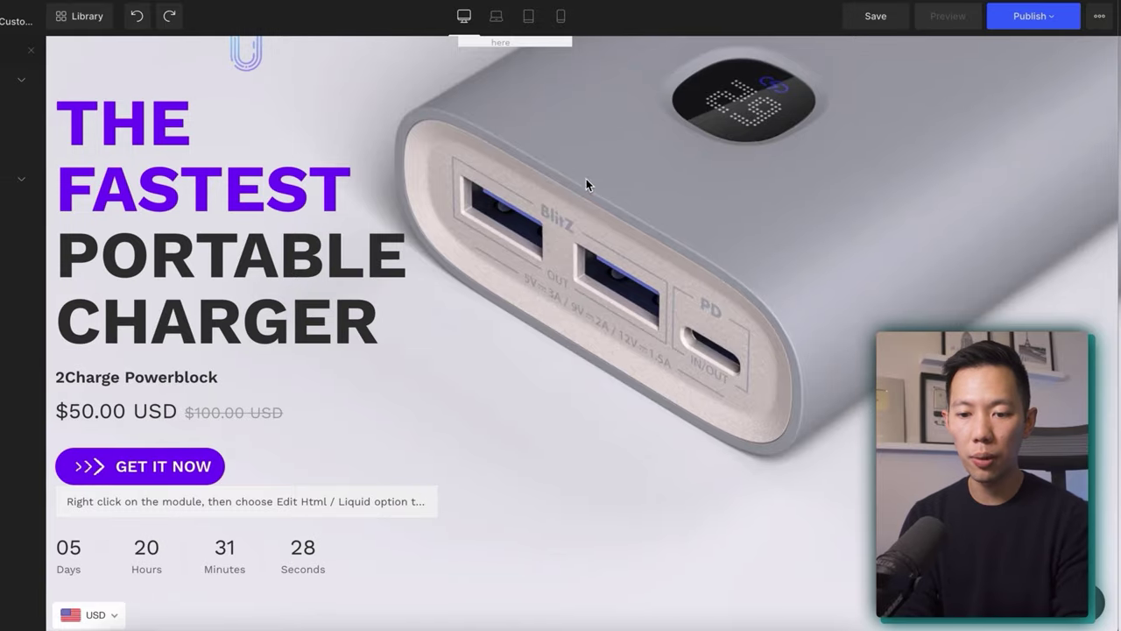
{"action": "scroll", "coordinate": [162, 183], "scroll_direction": "down", "scroll_amount": 10}
{"action": "scroll", "coordinate": [162, 183], "scroll_direction": "down", "scroll_amount": 5}
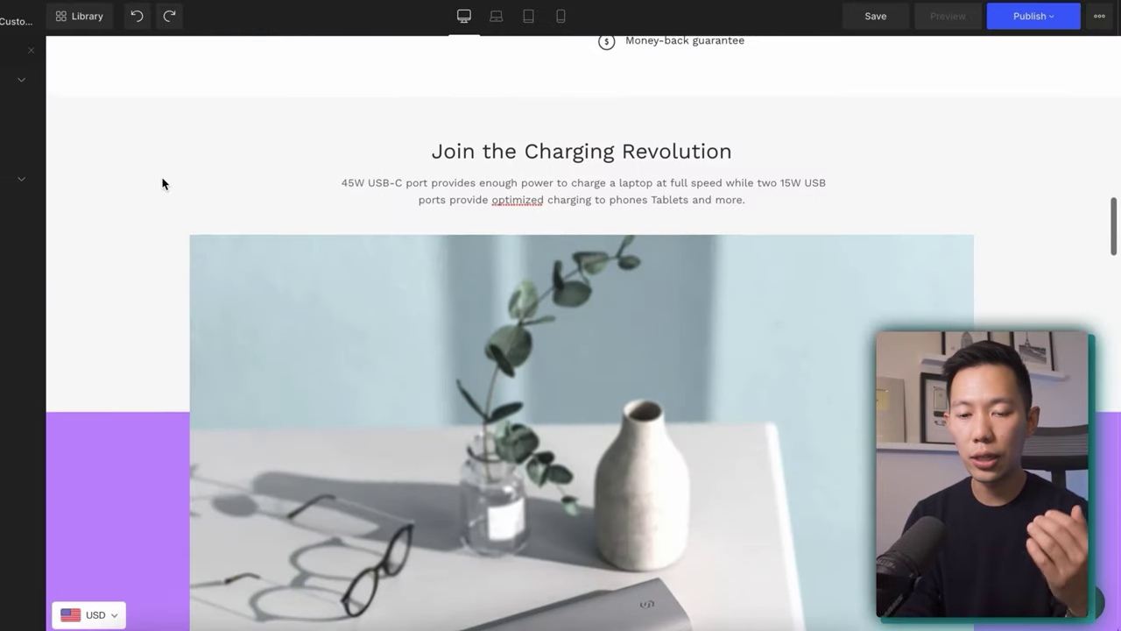
{"action": "scroll", "coordinate": [162, 183], "scroll_direction": "down", "scroll_amount": 6}
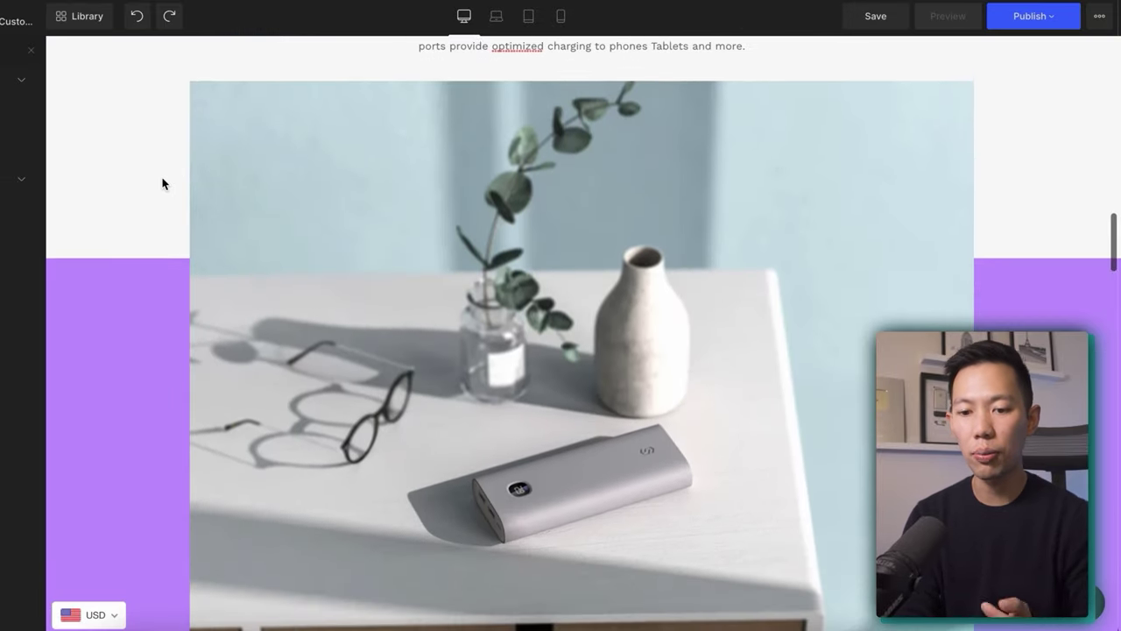
{"action": "scroll", "coordinate": [162, 183], "scroll_direction": "down", "scroll_amount": 10}
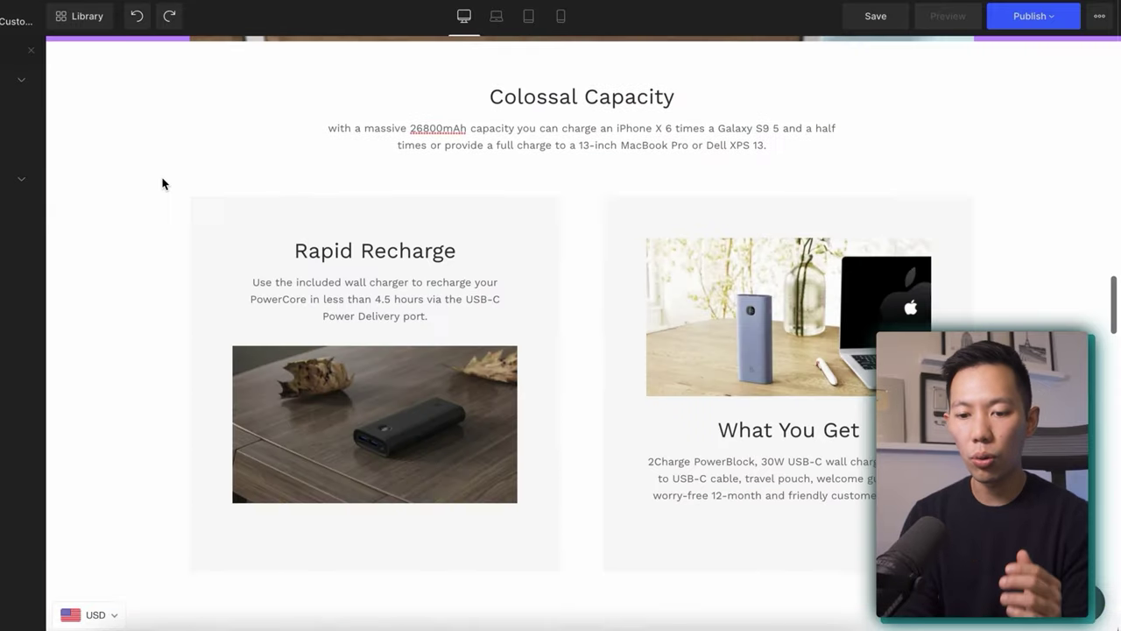
{"action": "scroll", "coordinate": [162, 183], "scroll_direction": "up", "scroll_amount": 7}
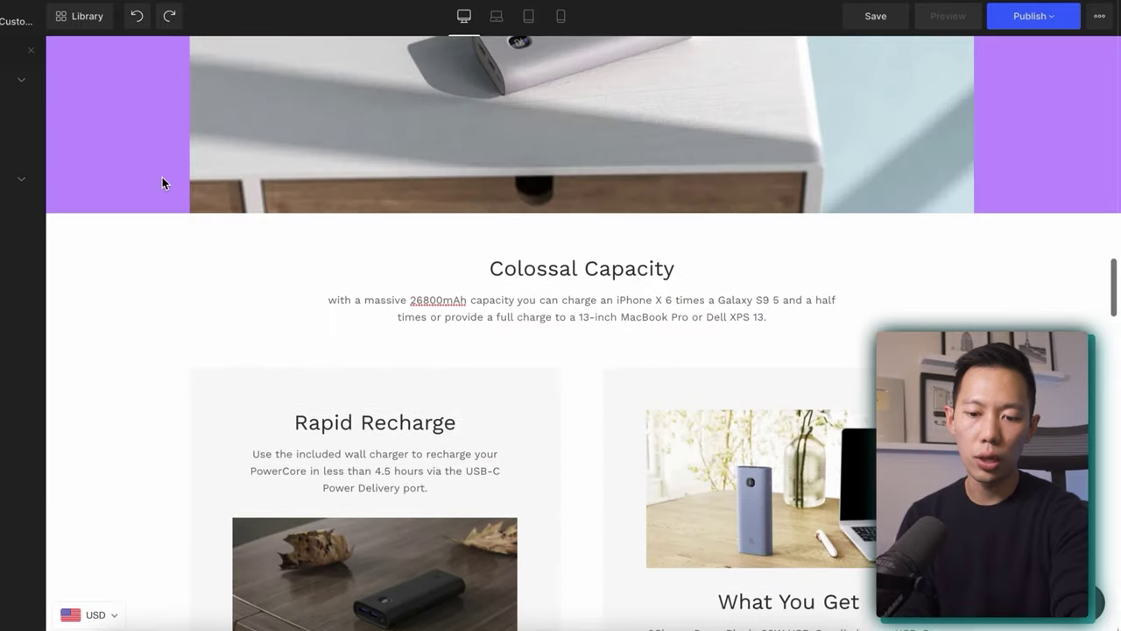
{"action": "scroll", "coordinate": [162, 183], "scroll_direction": "down", "scroll_amount": 6}
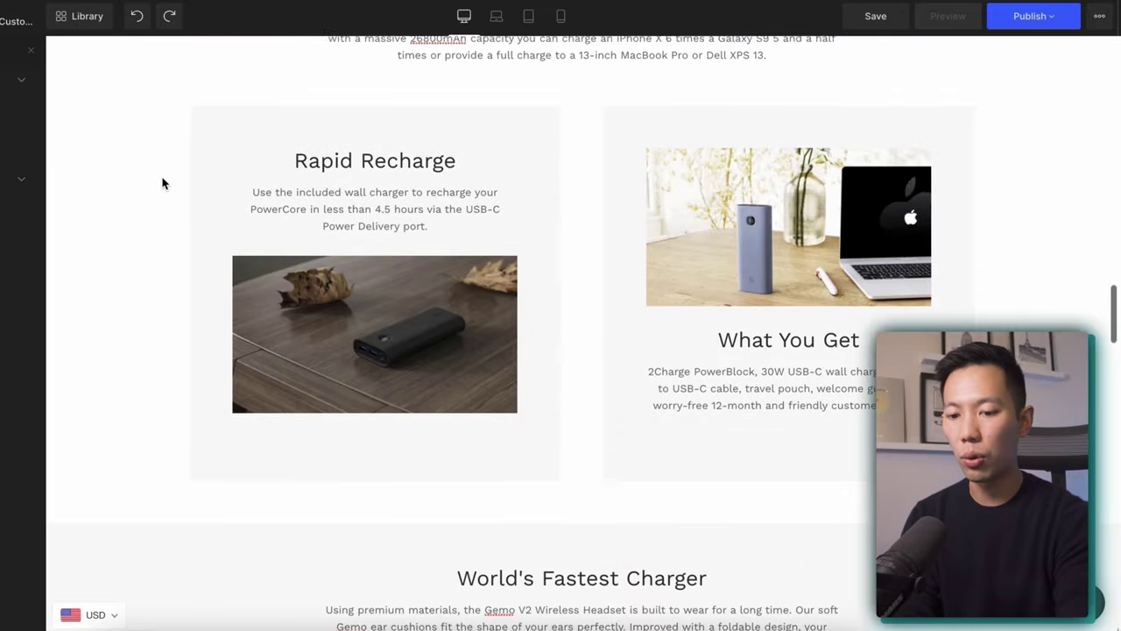
{"action": "scroll", "coordinate": [162, 183], "scroll_direction": "down", "scroll_amount": 9}
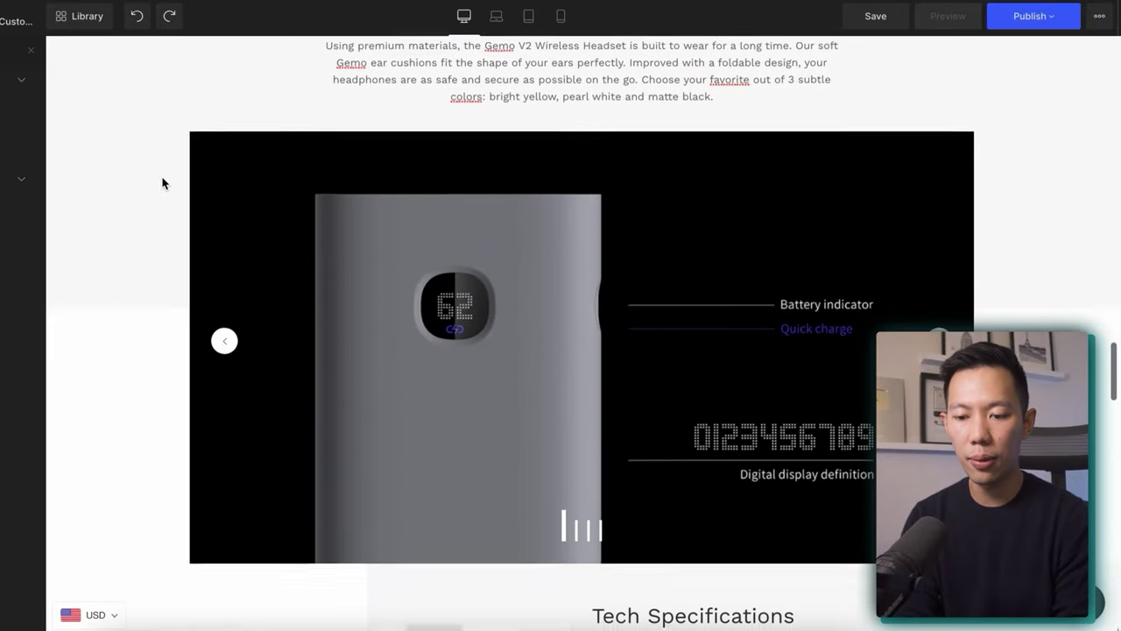
{"action": "scroll", "coordinate": [162, 183], "scroll_direction": "down", "scroll_amount": 11}
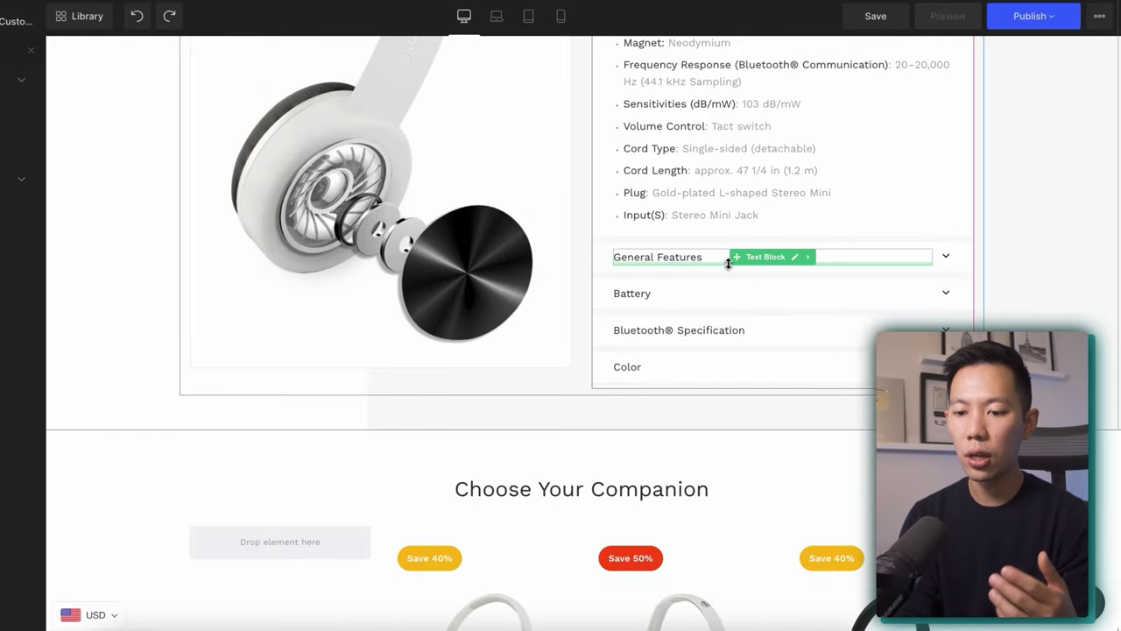
{"action": "scroll", "coordinate": [957, 260], "scroll_direction": "down", "scroll_amount": 11}
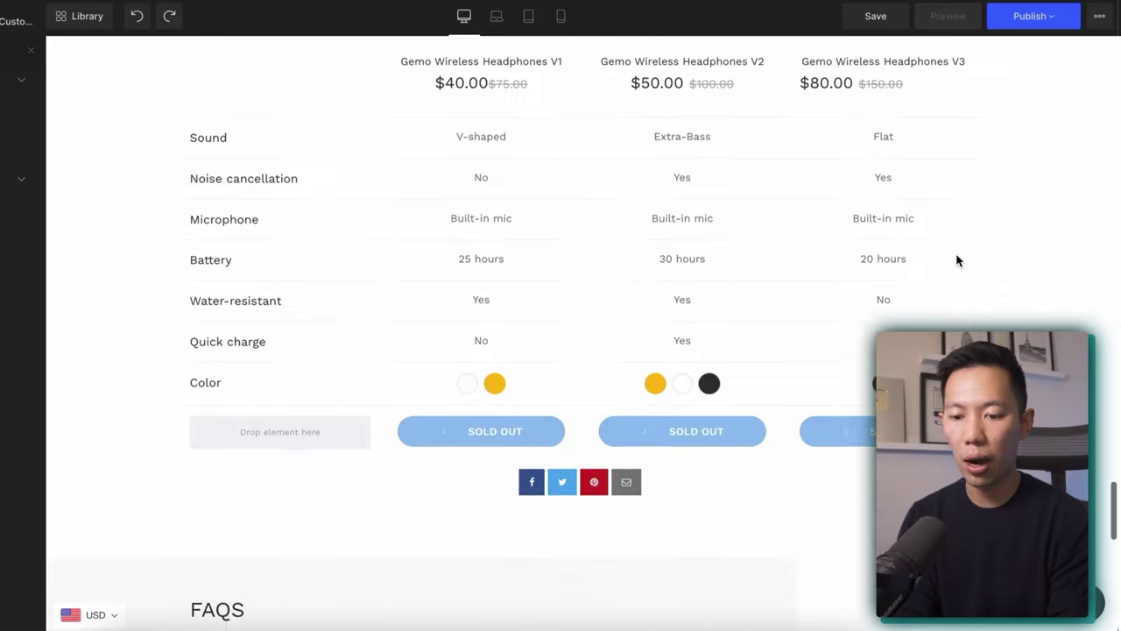
{"action": "scroll", "coordinate": [958, 261], "scroll_direction": "down", "scroll_amount": 9}
{"action": "scroll", "coordinate": [956, 257], "scroll_direction": "up", "scroll_amount": 1}
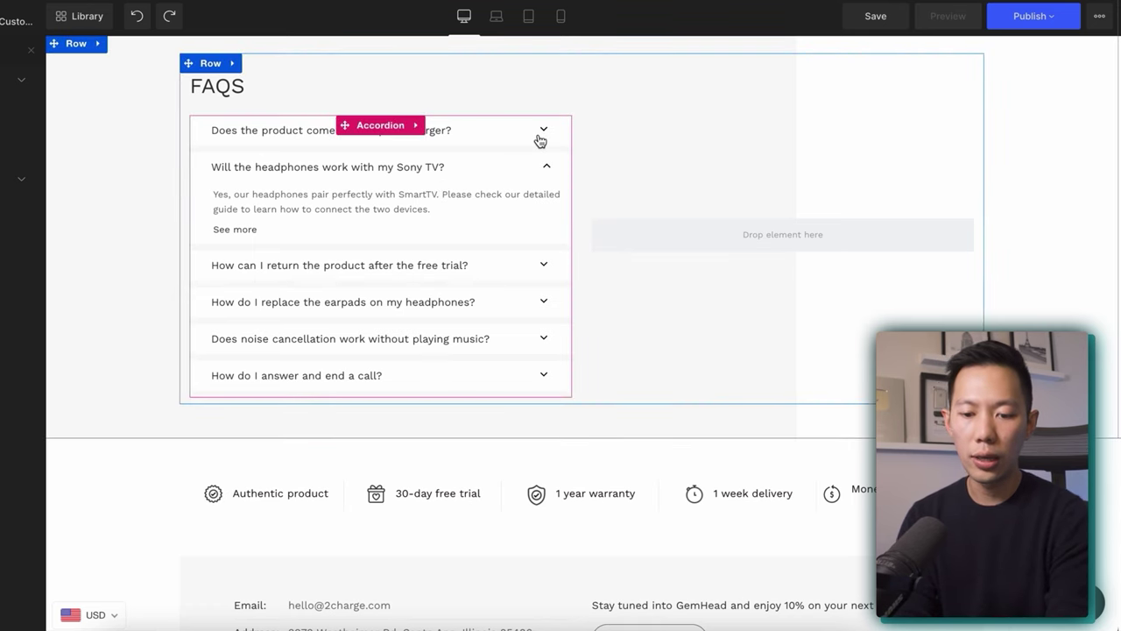
{"action": "scroll", "coordinate": [490, 318], "scroll_direction": "down", "scroll_amount": 3}
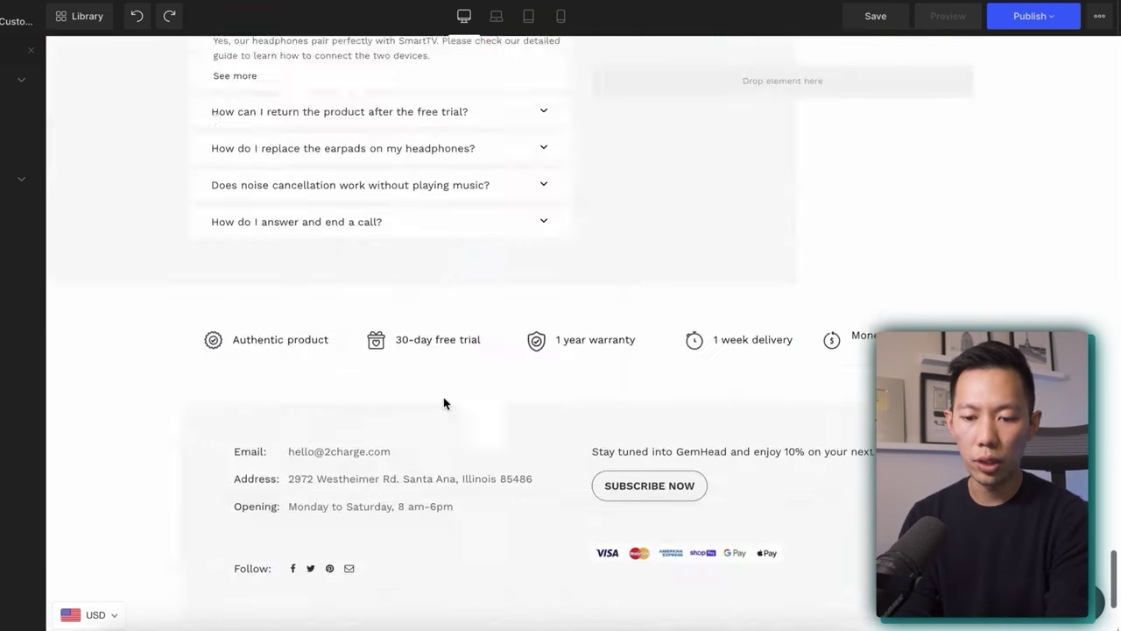
{"action": "scroll", "coordinate": [445, 400], "scroll_direction": "down", "scroll_amount": 1}
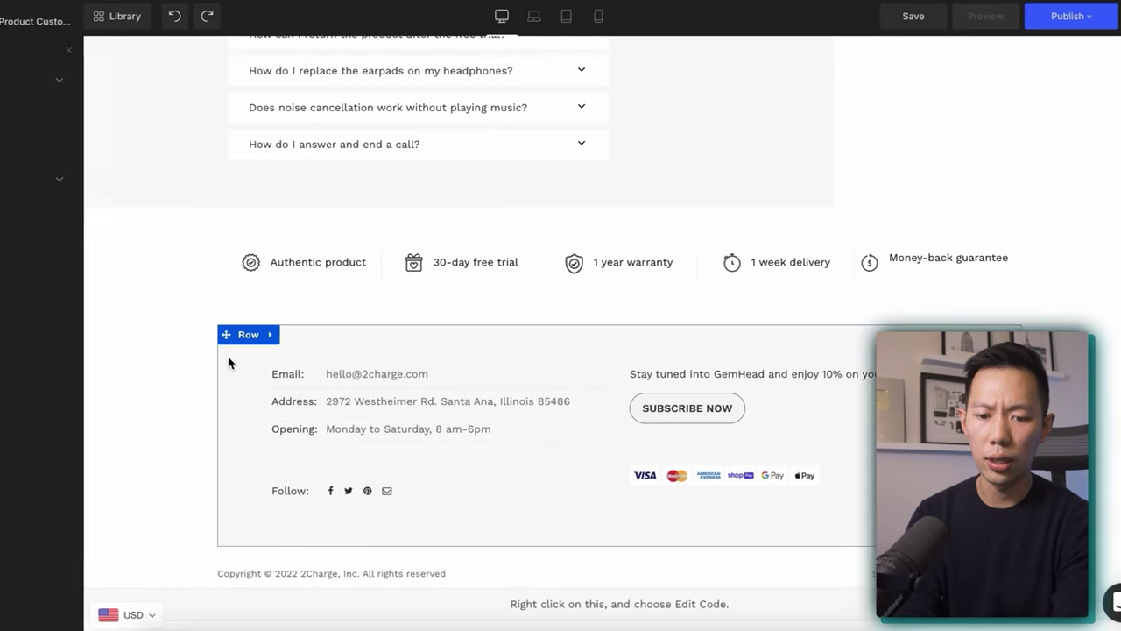
{"action": "scroll", "coordinate": [197, 362], "scroll_direction": "up", "scroll_amount": 15}
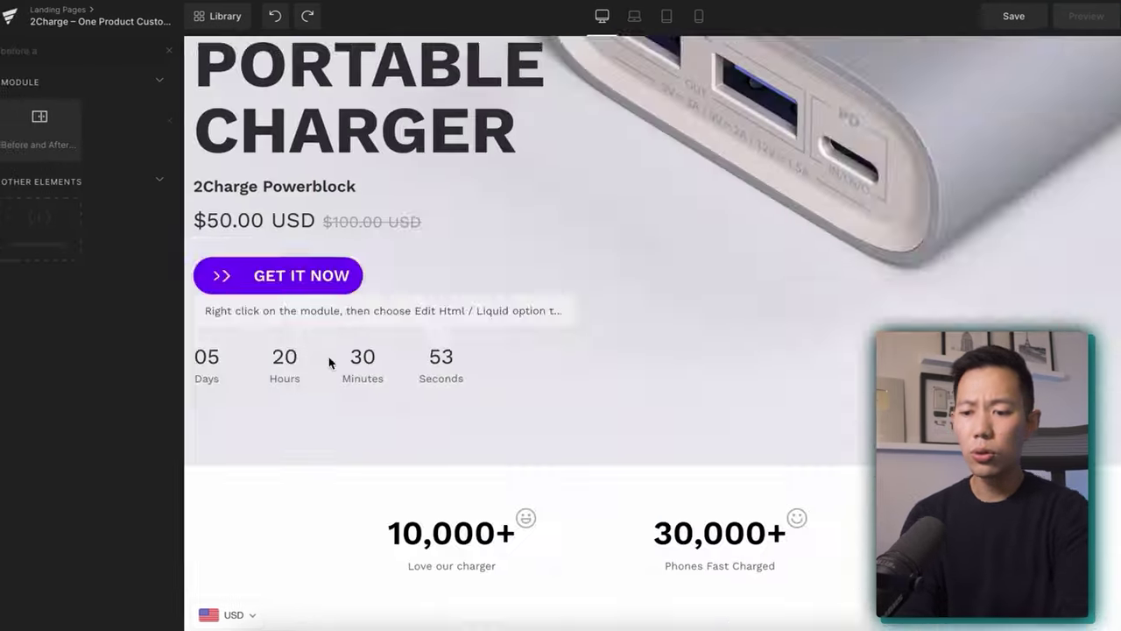
{"action": "scroll", "coordinate": [329, 362], "scroll_direction": "up", "scroll_amount": 4}
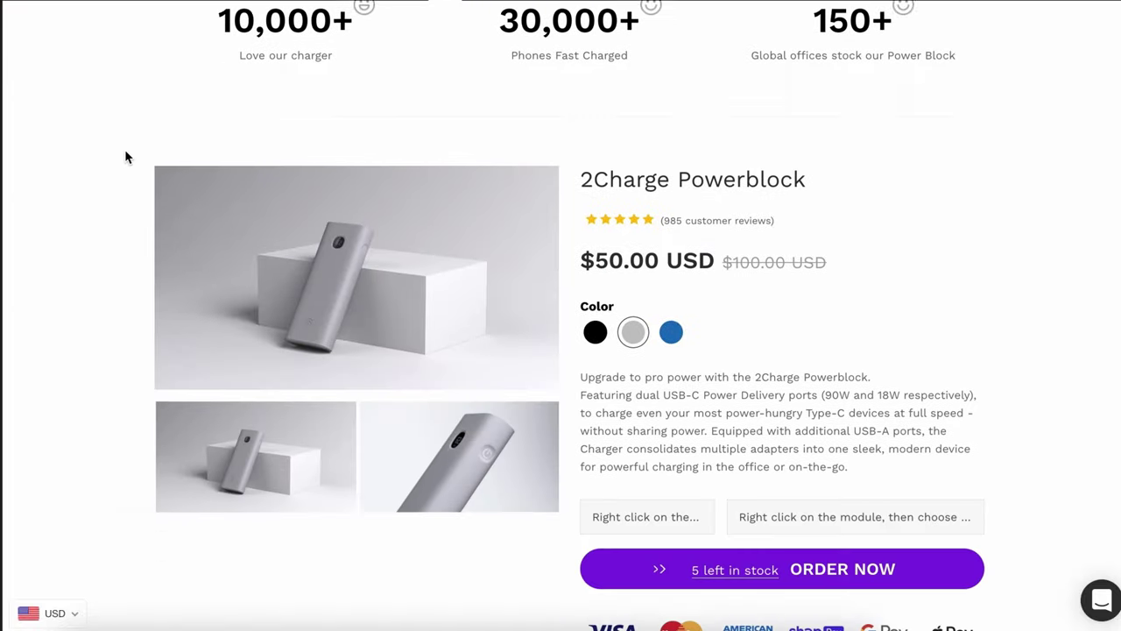
{"action": "scroll", "coordinate": [125, 150], "scroll_direction": "down", "scroll_amount": 5}
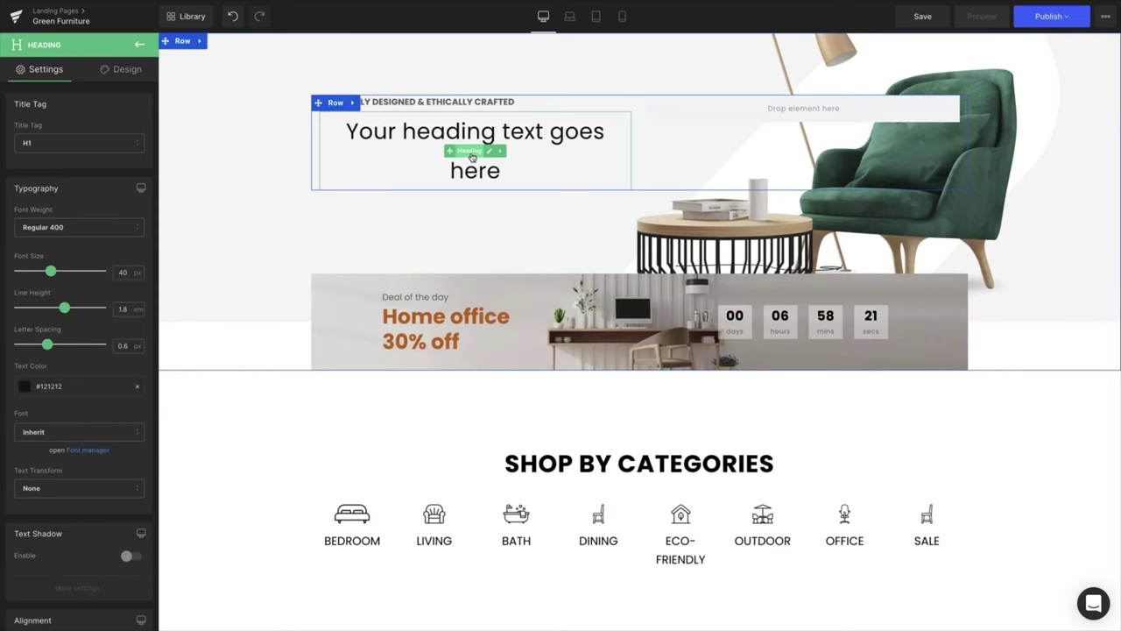
Retype the hero heading as 'everything your home deserves' in Bold 700 at 50 px.
{"action": "type", "text": "ever"}
{"action": "type", "text": "ything your home deserves"}
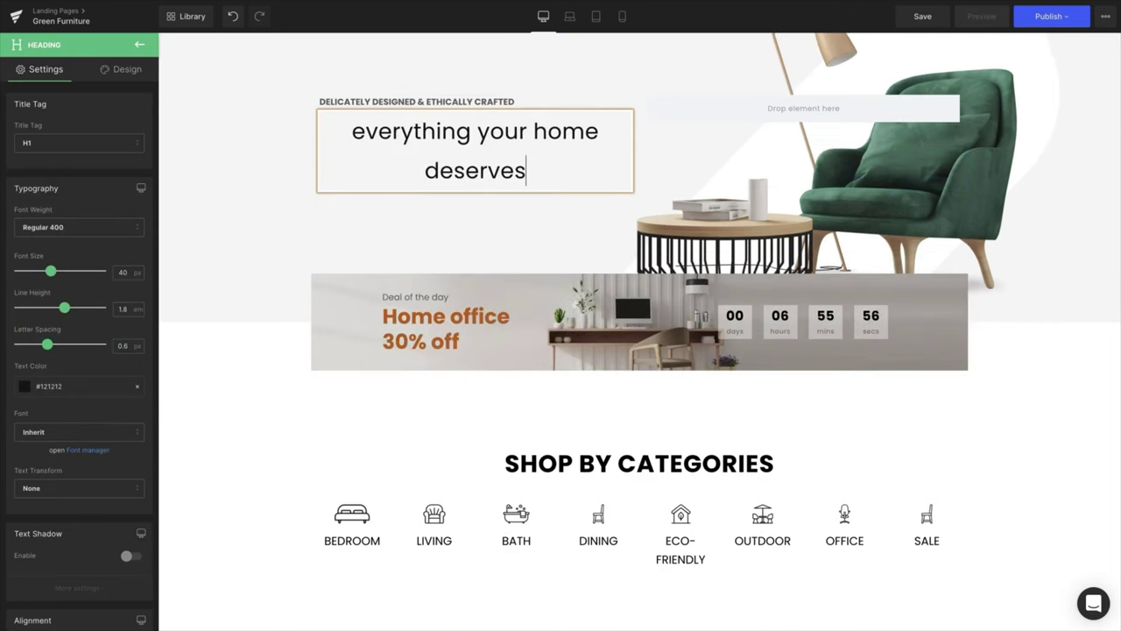
{"action": "left_click", "coordinate": [187, 190]}
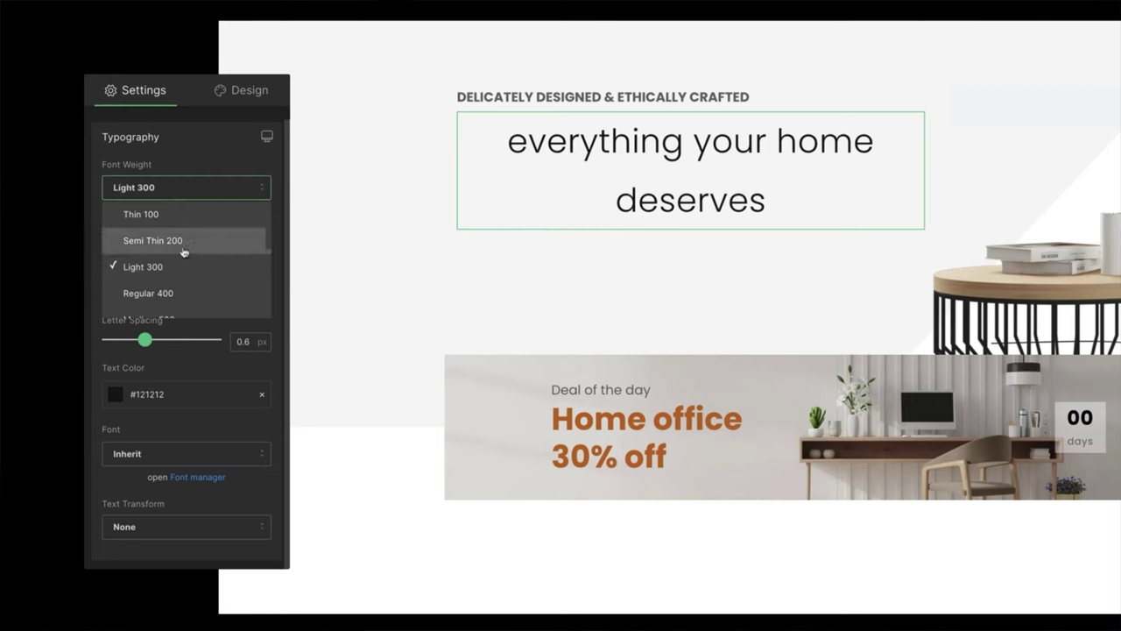
{"action": "scroll", "coordinate": [183, 258], "scroll_direction": "down", "scroll_amount": 2}
{"action": "left_click", "coordinate": [183, 254]}
{"action": "left_click_drag", "start_coordinate": [151, 245], "coordinate": [166, 247]}
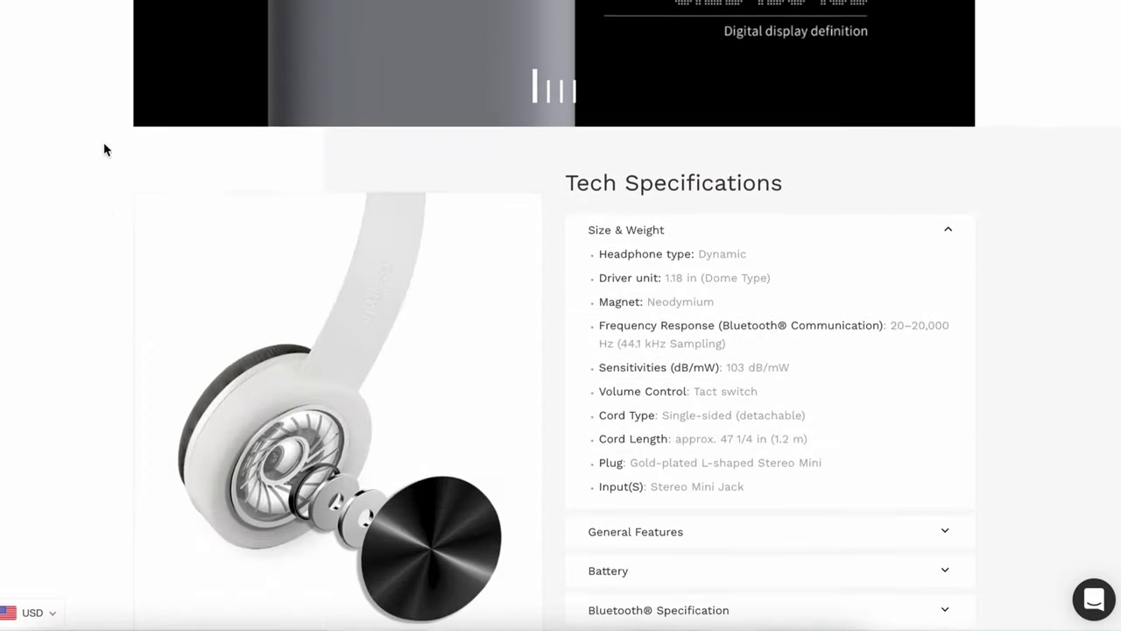
{"action": "scroll", "coordinate": [104, 148], "scroll_direction": "down", "scroll_amount": 6}
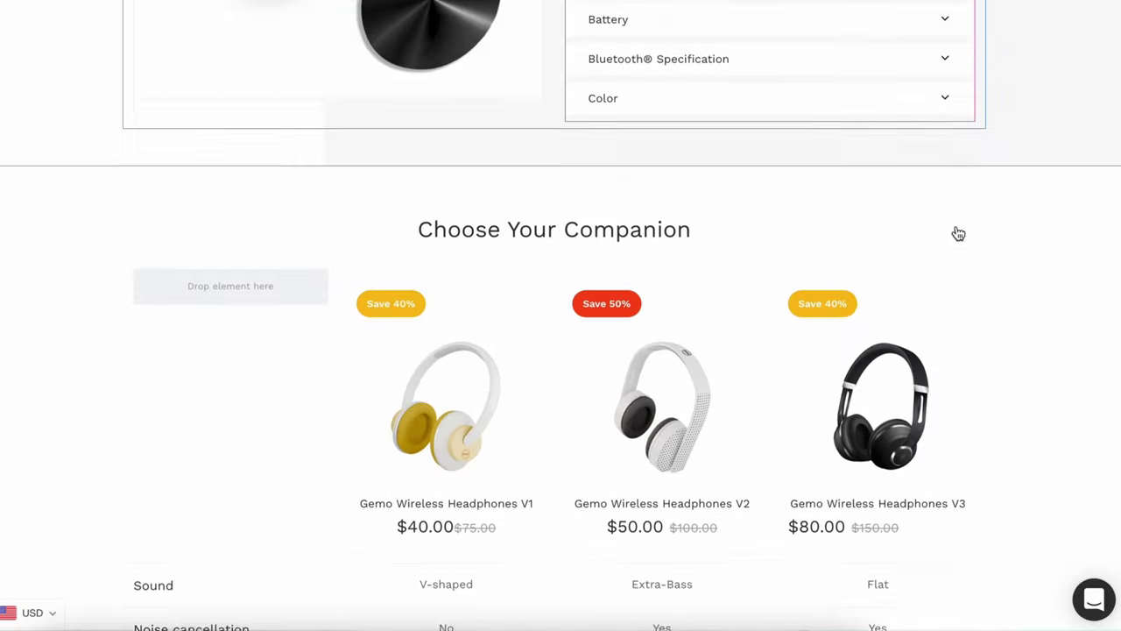